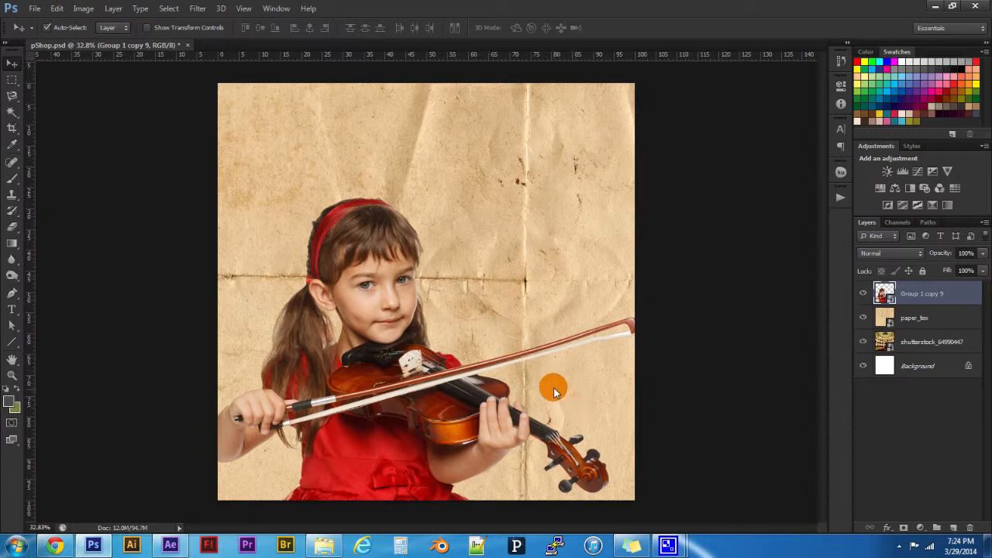
Move the violinist girl slightly lower on the canvas and check her layer by toggling its visibility
drag(393, 306, 387, 332)
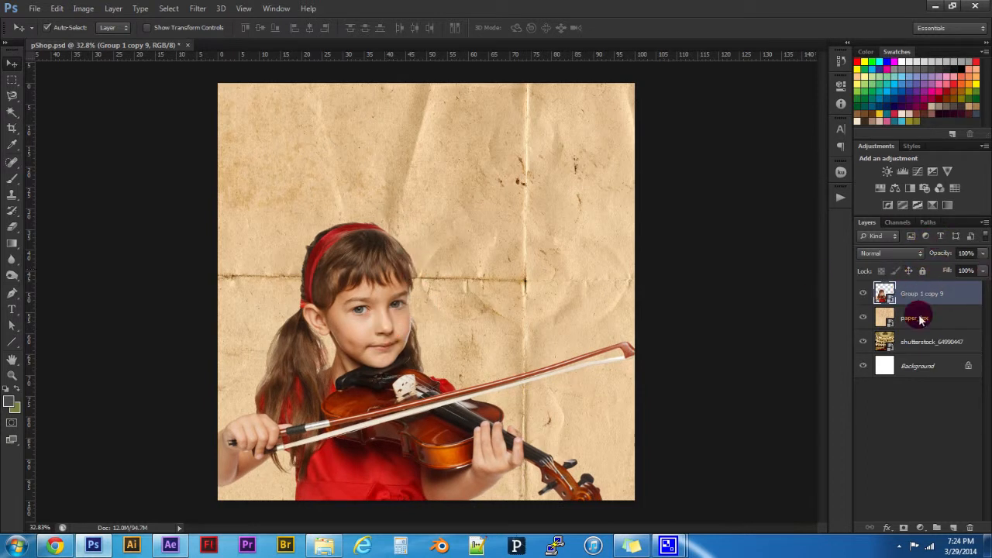
click(861, 294)
click(862, 294)
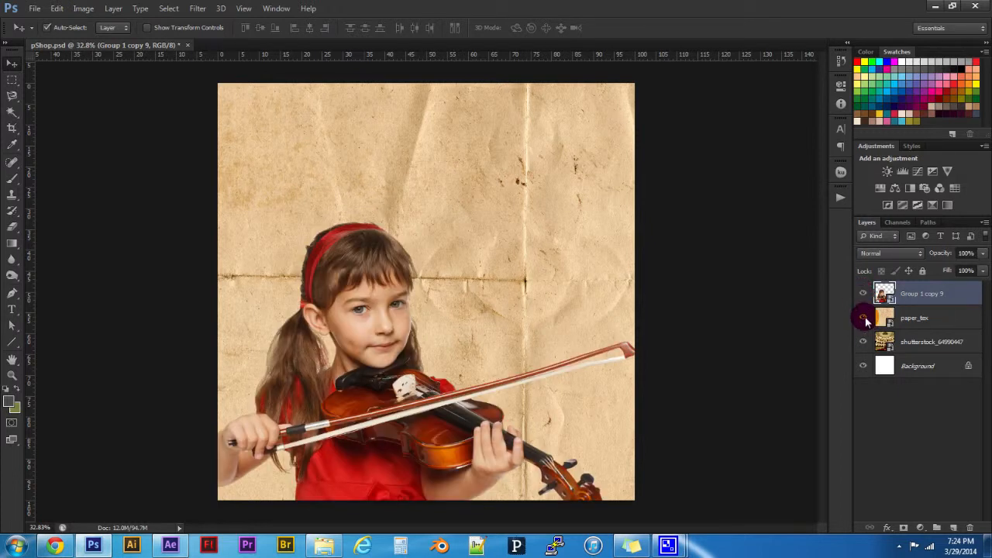
Shift the paper texture slightly up and to the right behind the girl, checking the paper_tex layer's visibility
click(864, 317)
click(864, 317)
mouse_move(514, 255)
mouse_down()
mouse_move(516, 210)
mouse_move(521, 253)
mouse_up()
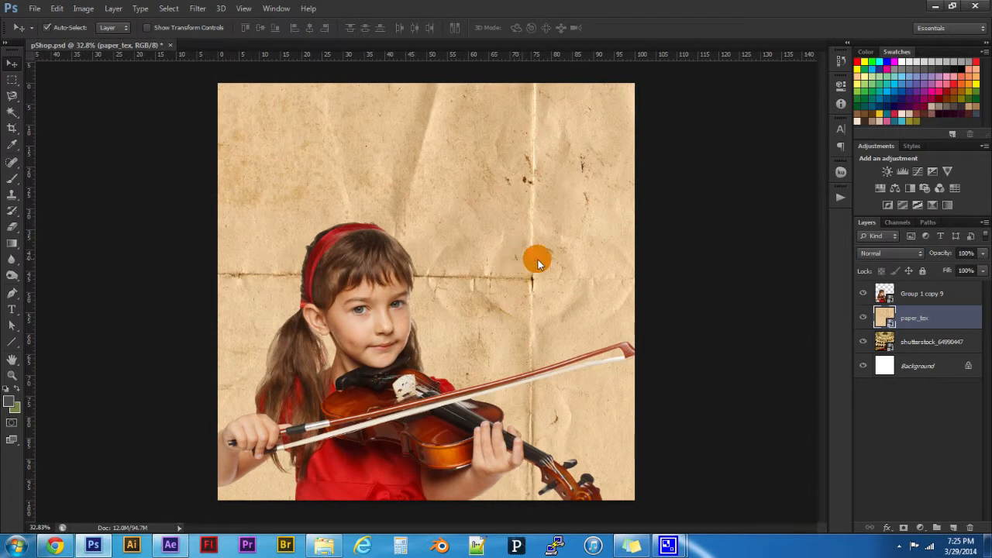
click(863, 319)
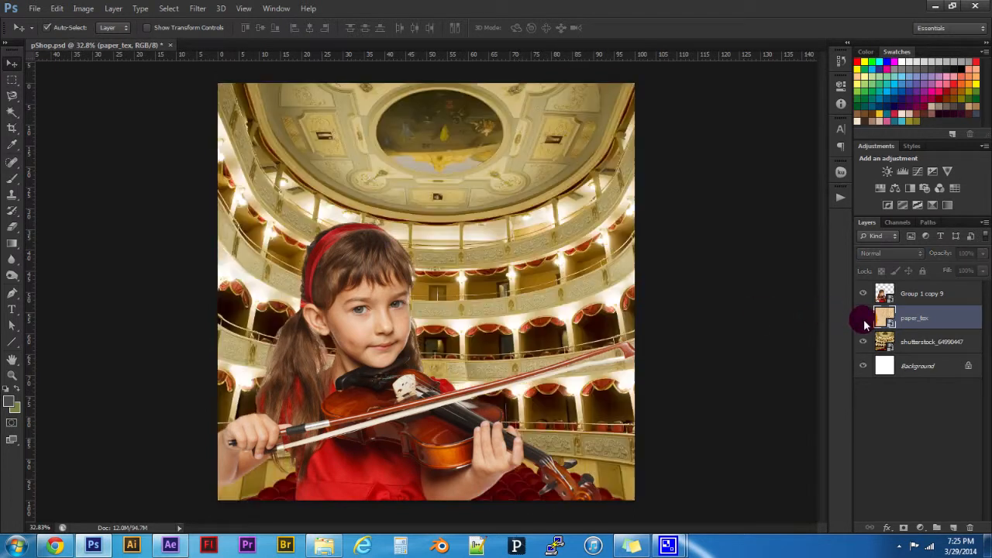
click(863, 319)
drag(554, 271, 558, 237)
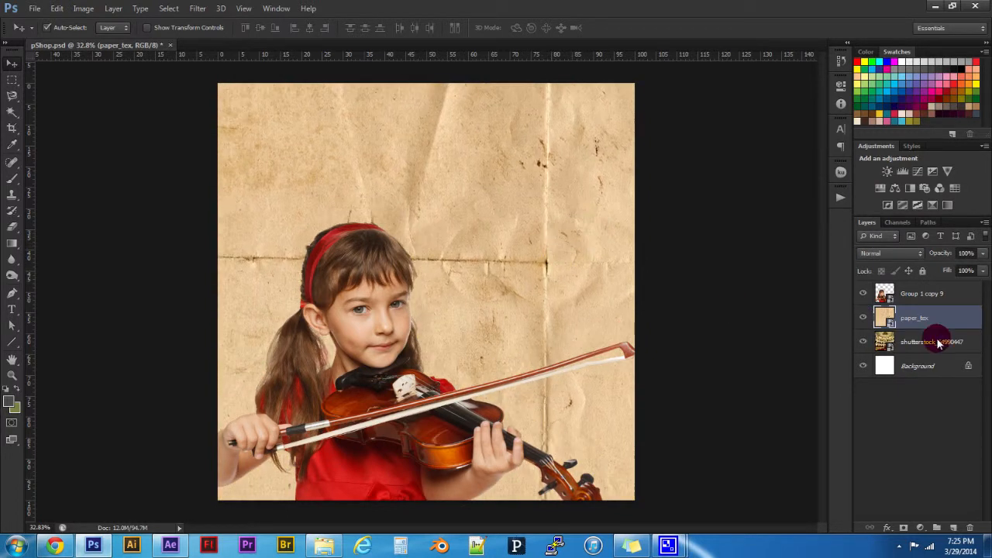
Hide the paper_tex layer and toggle the theatre photo layer's visibility to inspect it
click(862, 319)
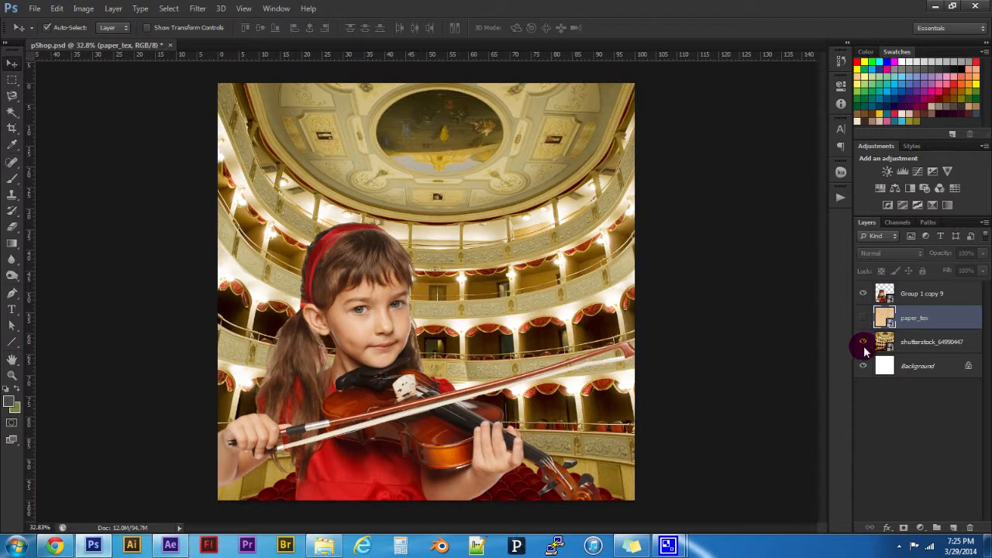
click(863, 346)
click(863, 346)
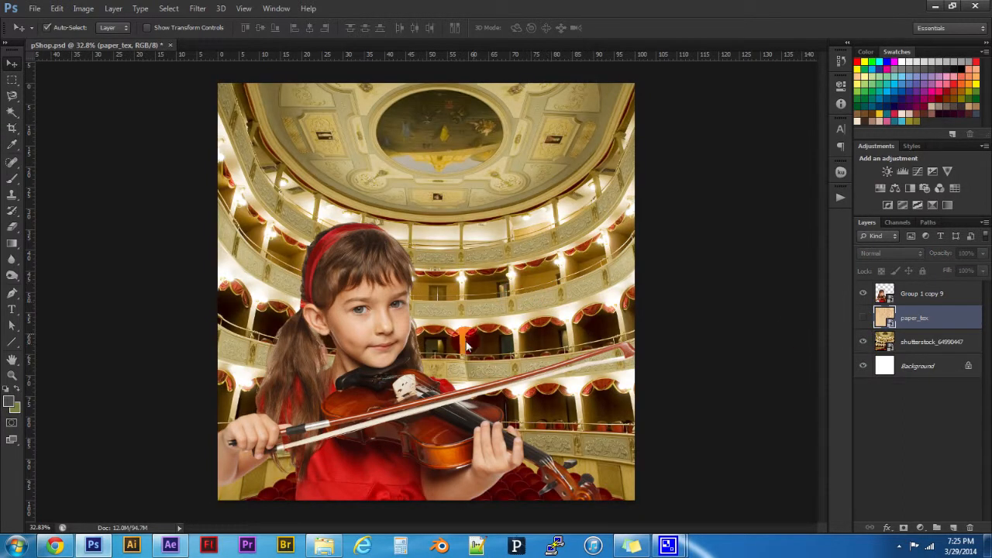
Move the girl slightly up and to the right, and make the paper_tex layer visible again
mouse_move(371, 307)
mouse_down()
mouse_move(380, 221)
mouse_move(374, 302)
mouse_move(383, 294)
mouse_up()
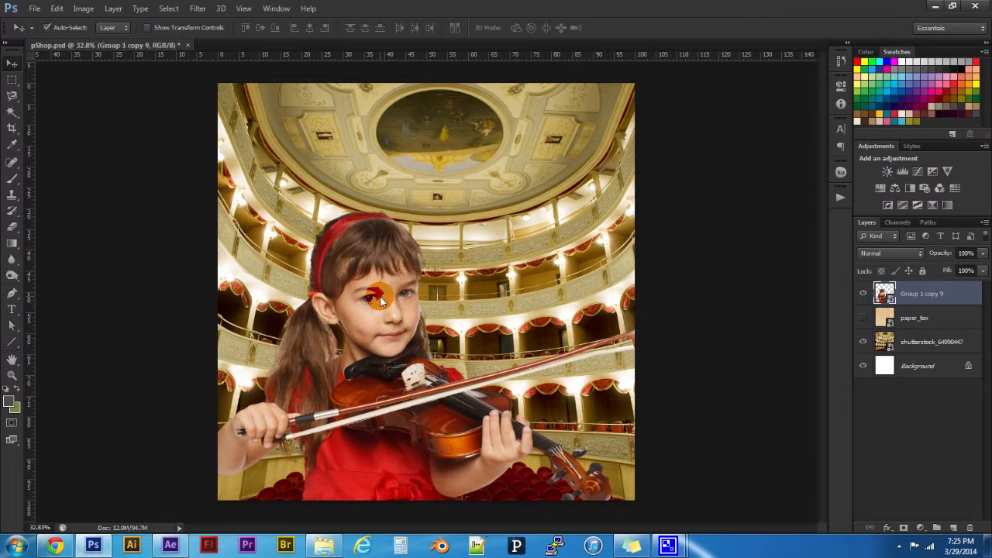
click(858, 295)
click(857, 294)
click(864, 317)
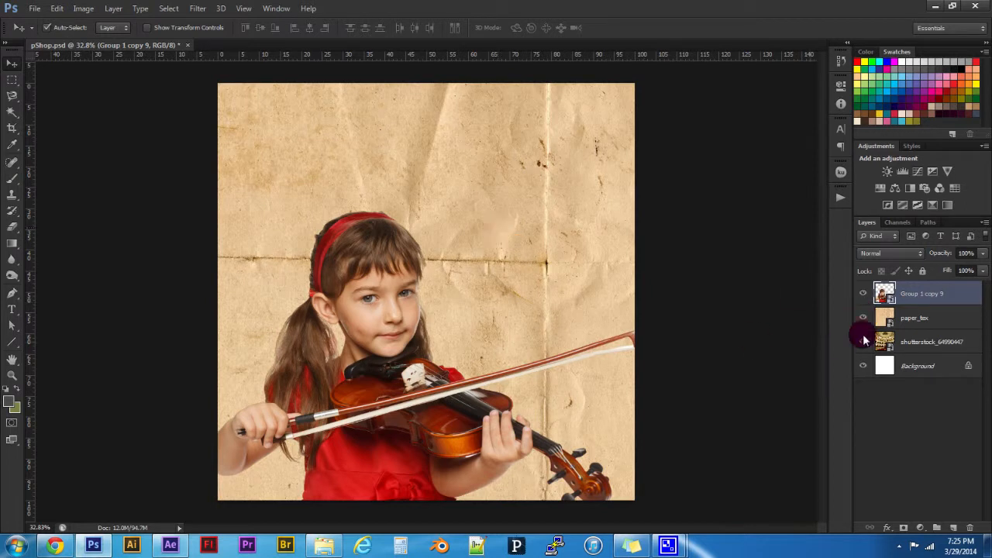
Delete the locked white Background layer from the document
click(945, 364)
mouse_move(966, 367)
mouse_down()
mouse_move(974, 448)
mouse_move(961, 520)
mouse_move(969, 533)
mouse_up()
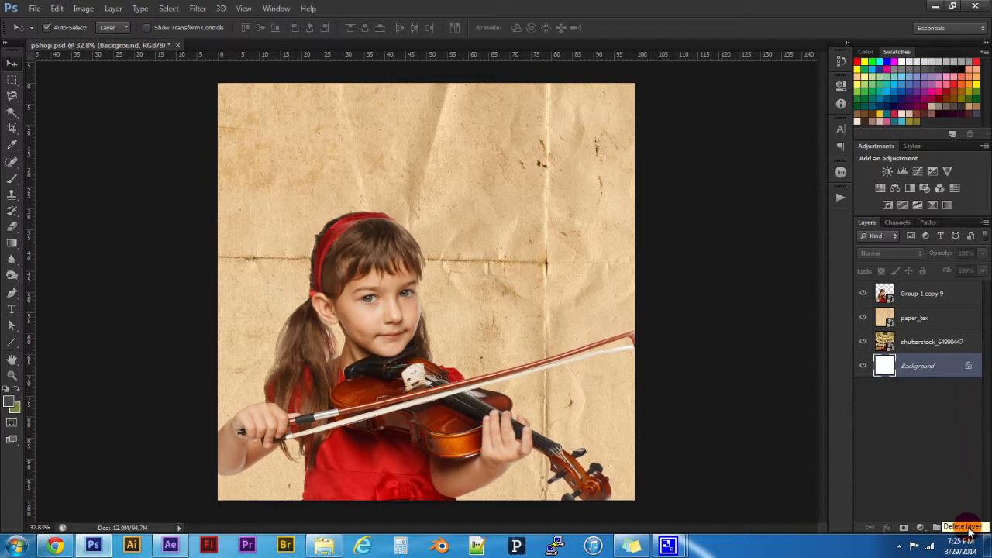
click(968, 532)
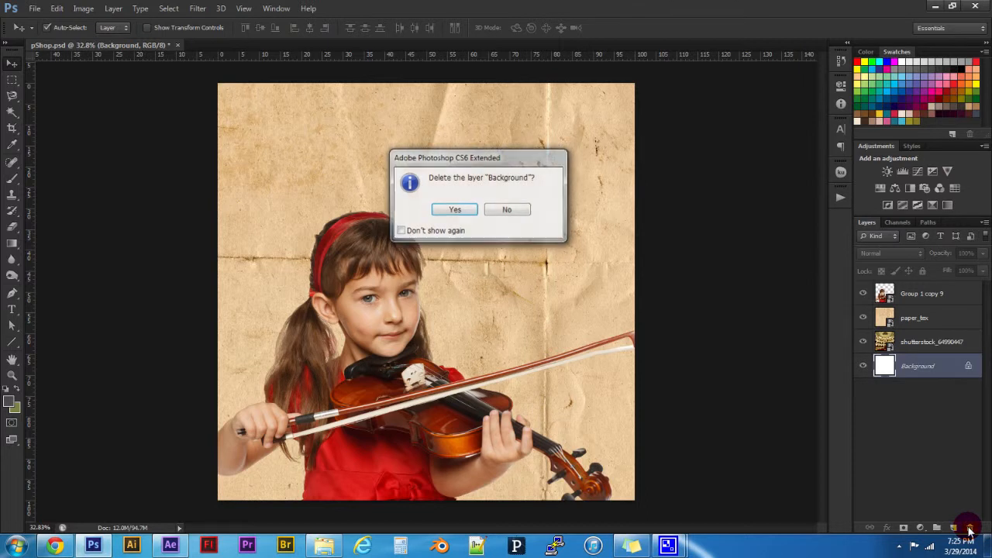
click(454, 211)
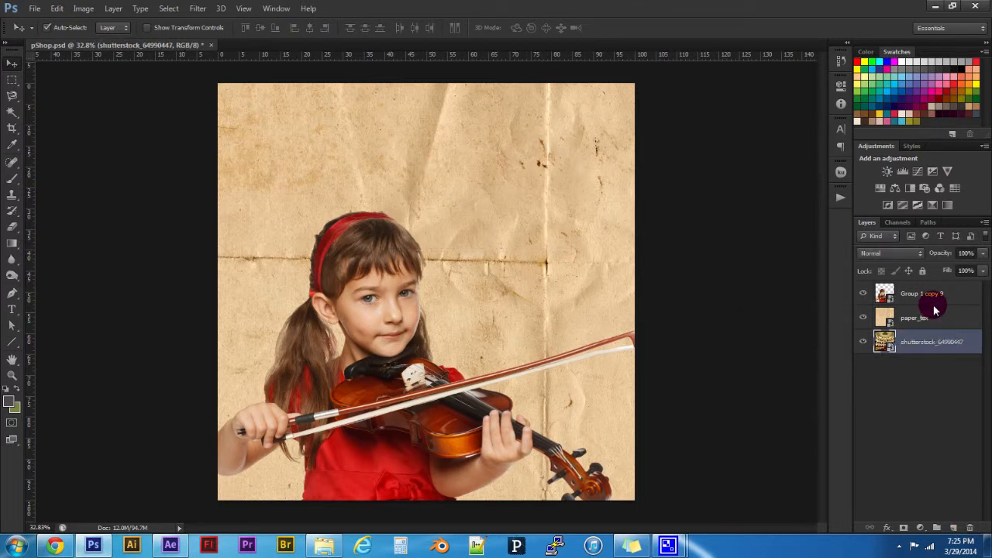
Save the layered document as pShop.psd in the 342_caps folder, replacing the existing file and keeping Maximize Compatibility on
click(34, 9)
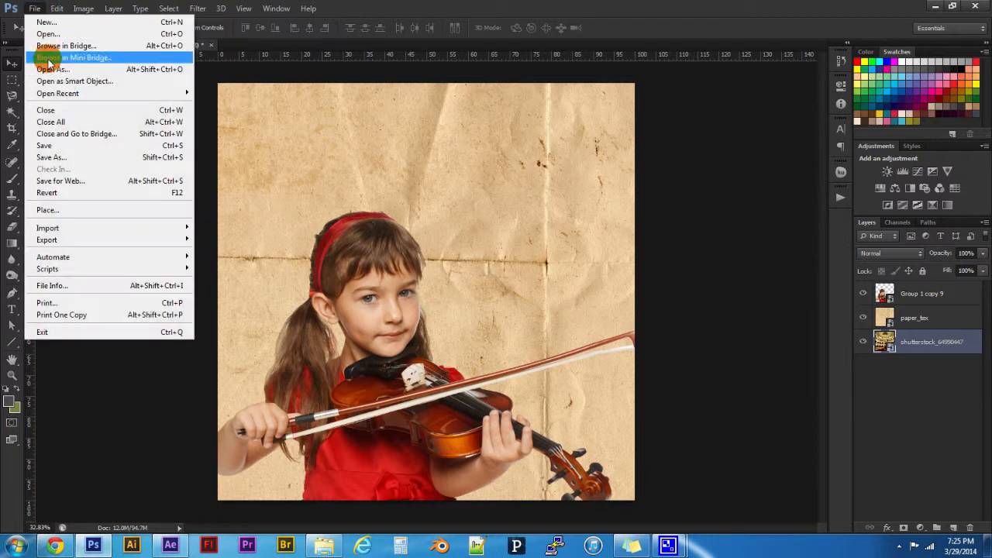
click(67, 156)
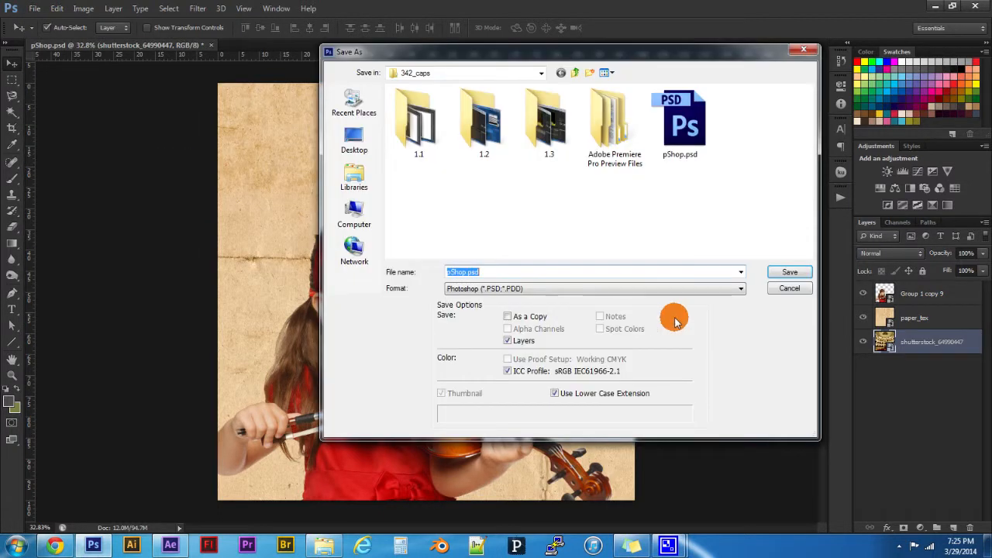
click(679, 147)
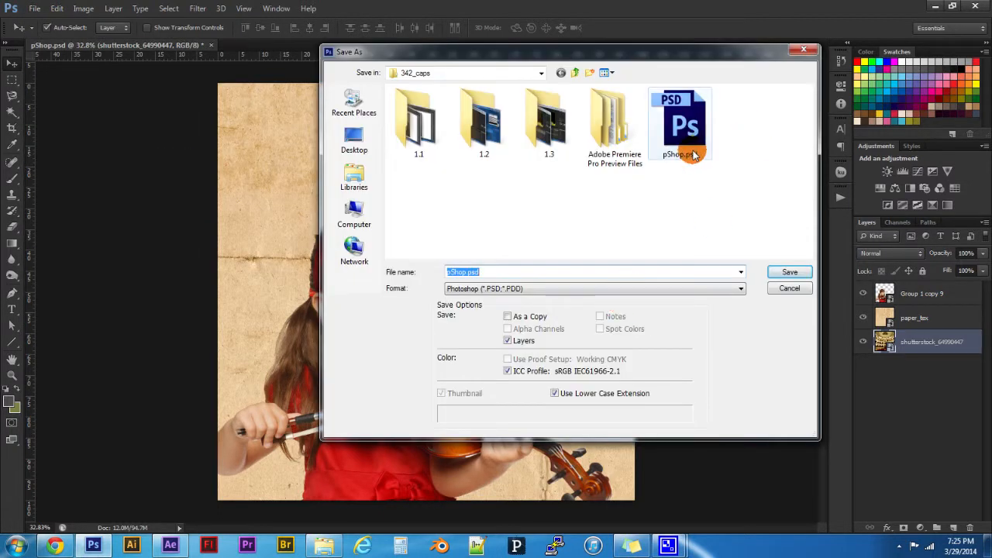
click(783, 268)
click(457, 206)
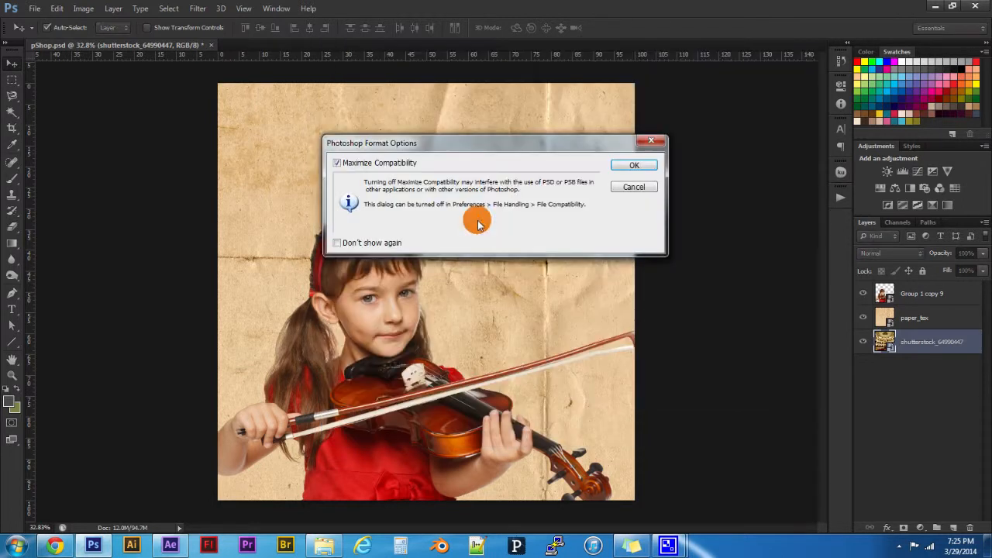
click(636, 164)
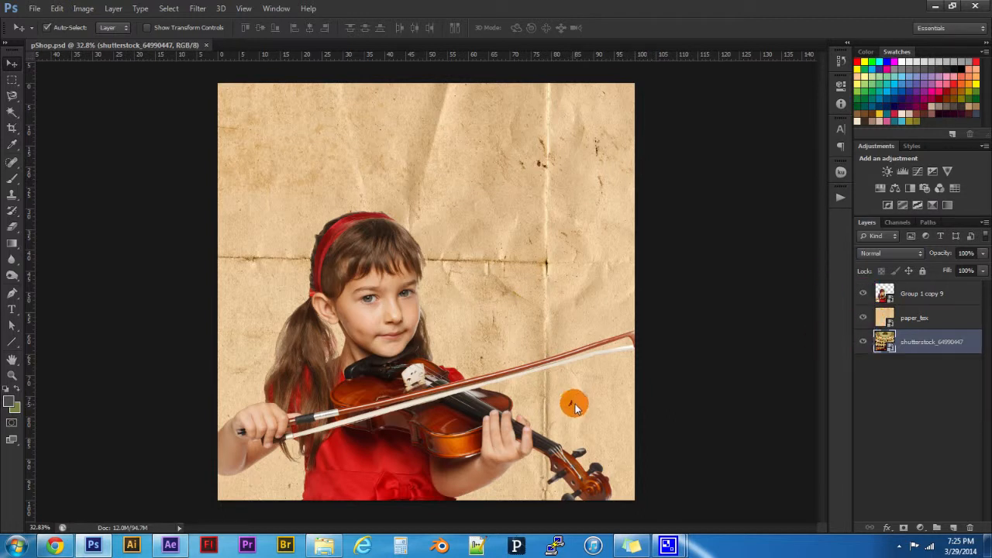
Switch to After Effects and start importing a file into the empty project
click(172, 545)
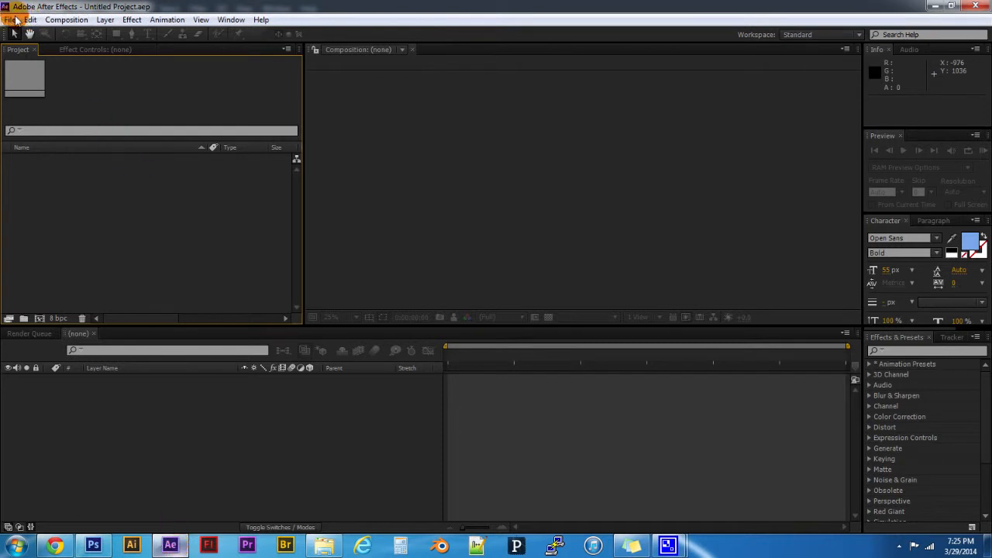
click(10, 21)
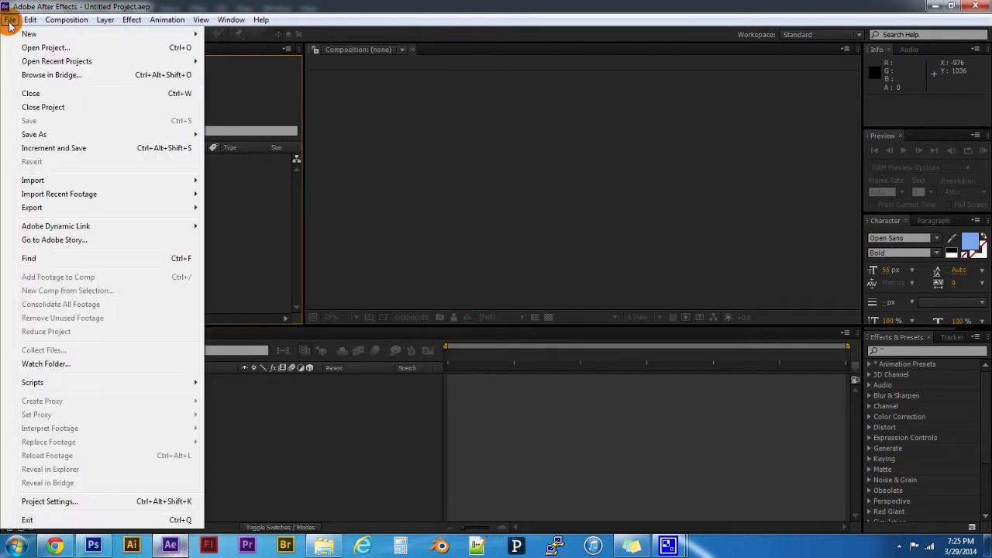
click(10, 24)
right_click(82, 257)
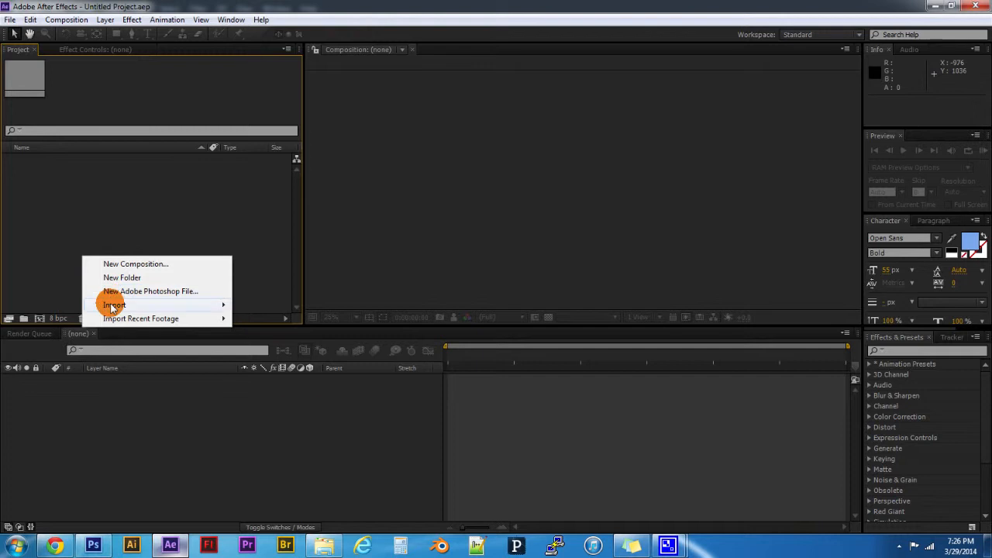
click(248, 306)
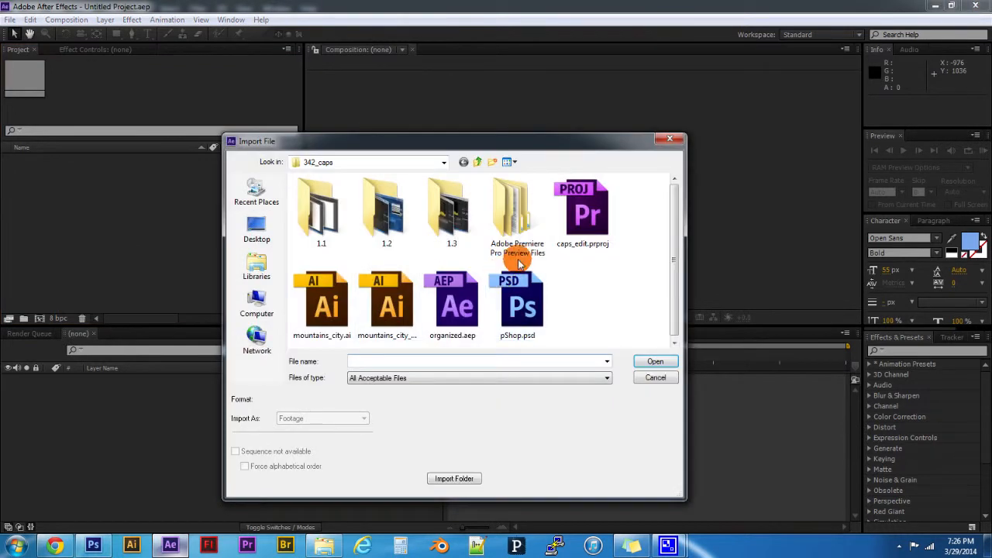
Import pShop.psd as Composition - Retain Layer Sizes with Editable Layer Styles
click(525, 304)
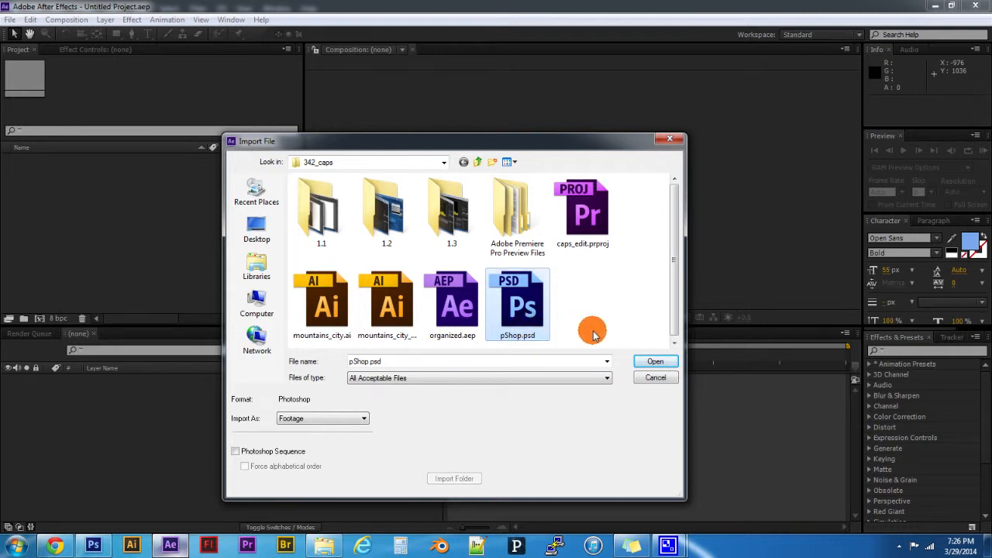
click(338, 419)
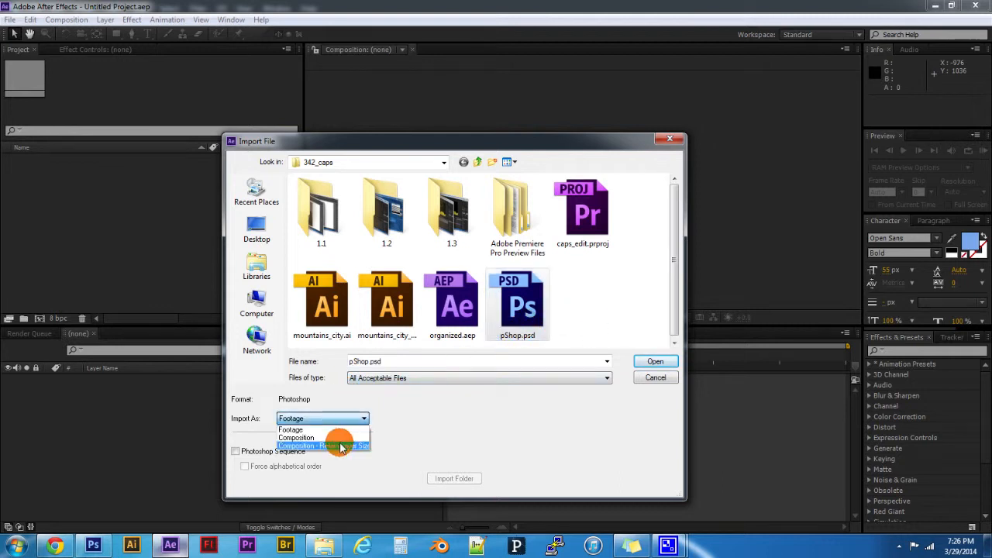
click(339, 446)
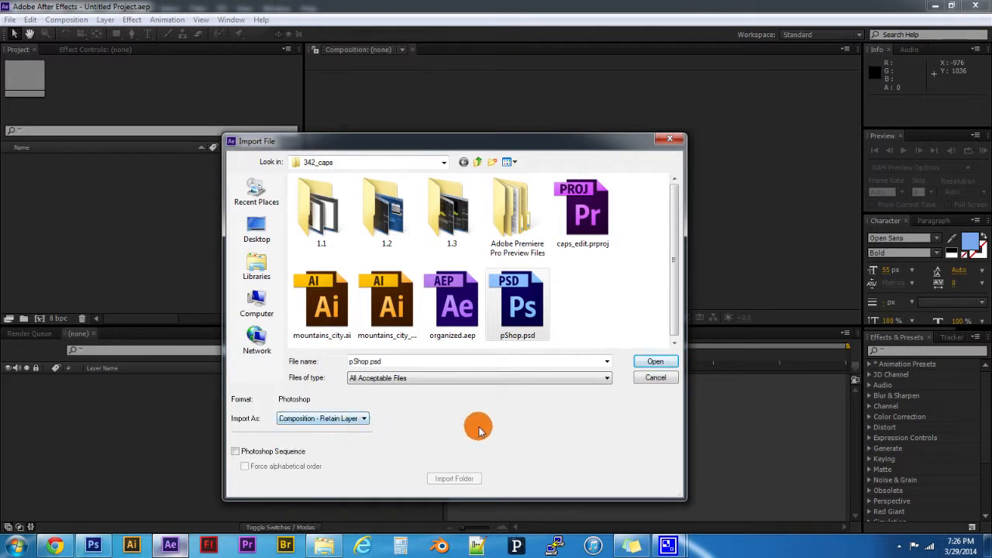
click(653, 361)
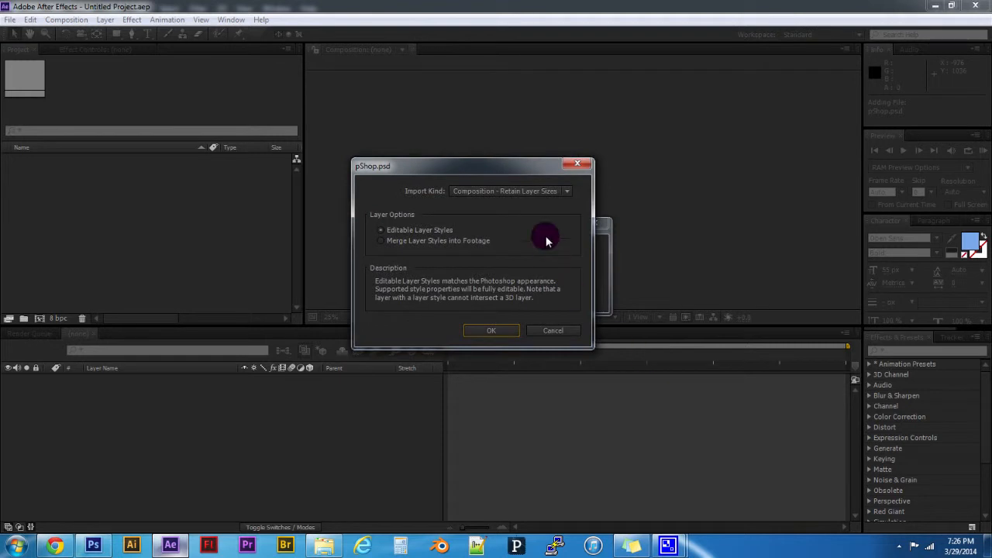
click(533, 192)
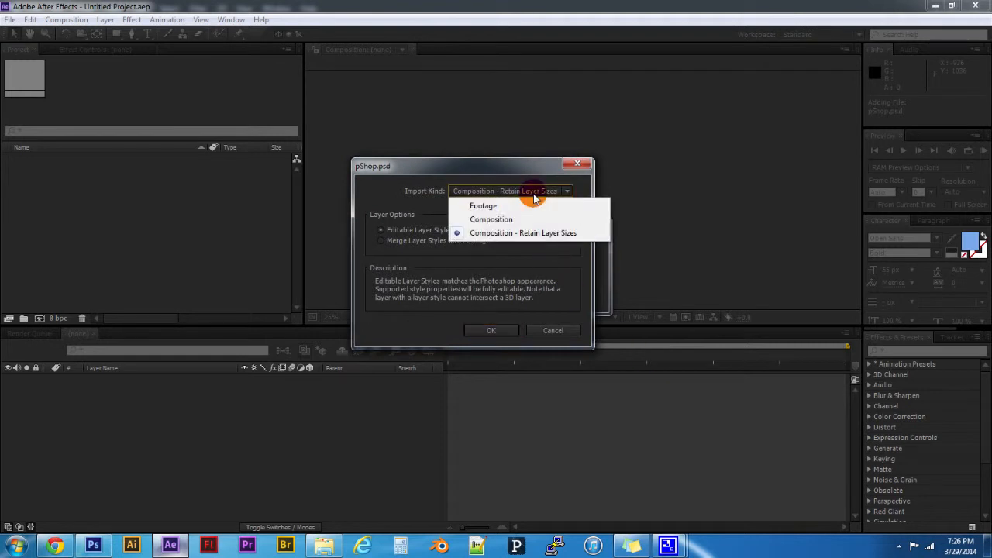
click(532, 240)
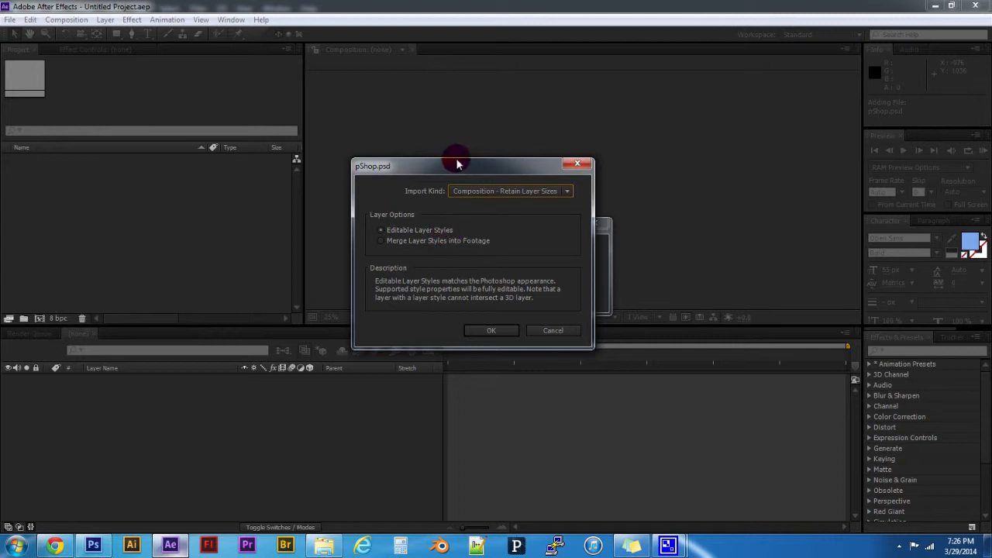
click(487, 331)
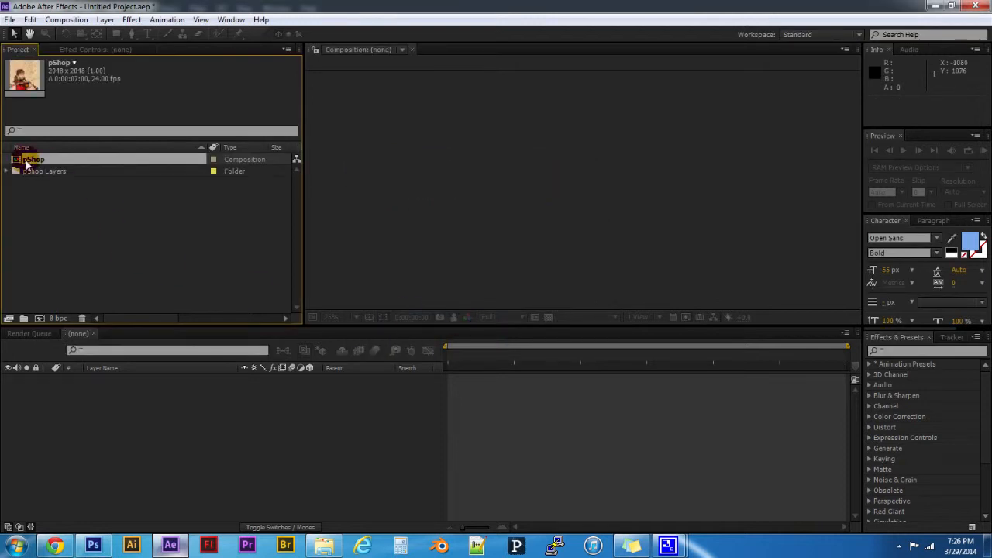
Open the imported pShop composition and frame its image in the viewer
double_click(18, 163)
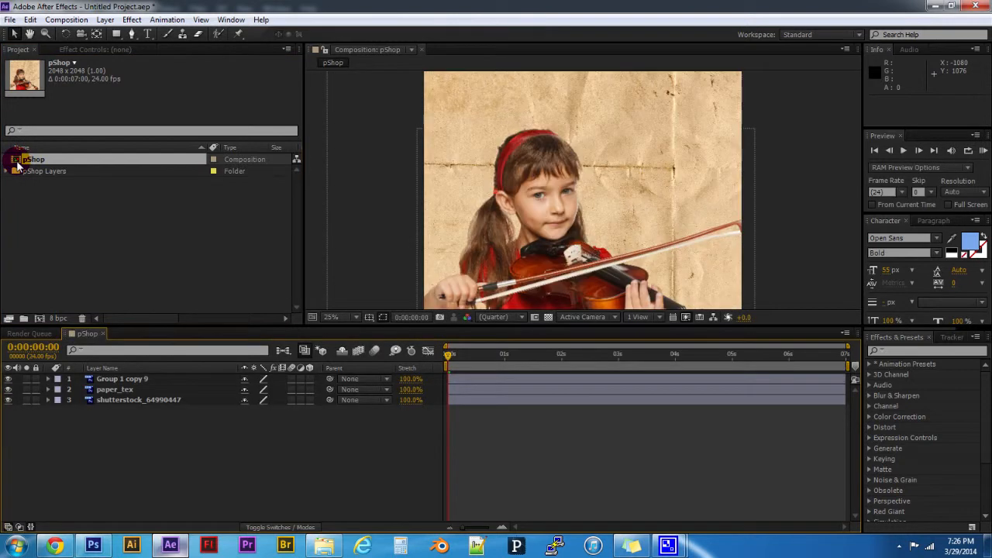
scroll(785, 239, down, 1)
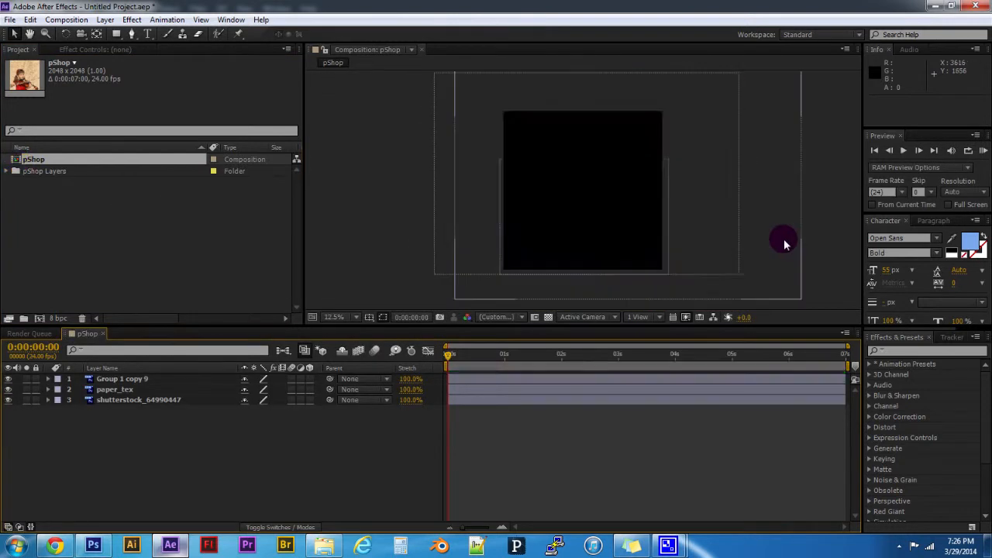
scroll(785, 239, up, 1)
key(space)
mouse_move(693, 159)
mouse_down()
mouse_move(693, 199)
mouse_move(690, 90)
mouse_move(690, 122)
mouse_move(649, 147)
mouse_move(709, 151)
mouse_move(656, 127)
mouse_move(632, 129)
mouse_move(631, 104)
mouse_move(685, 204)
mouse_move(690, 178)
mouse_move(675, 163)
mouse_up()
Examine the Group 1 copy 9, paper_tex and shutterstock_64990447 layers by selecting each in turn
click(118, 402)
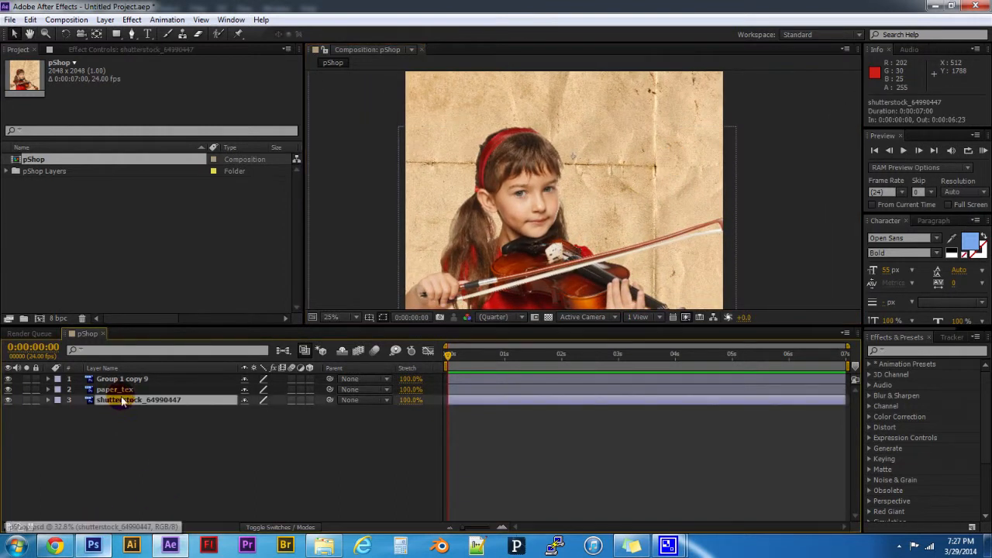
click(123, 389)
click(125, 379)
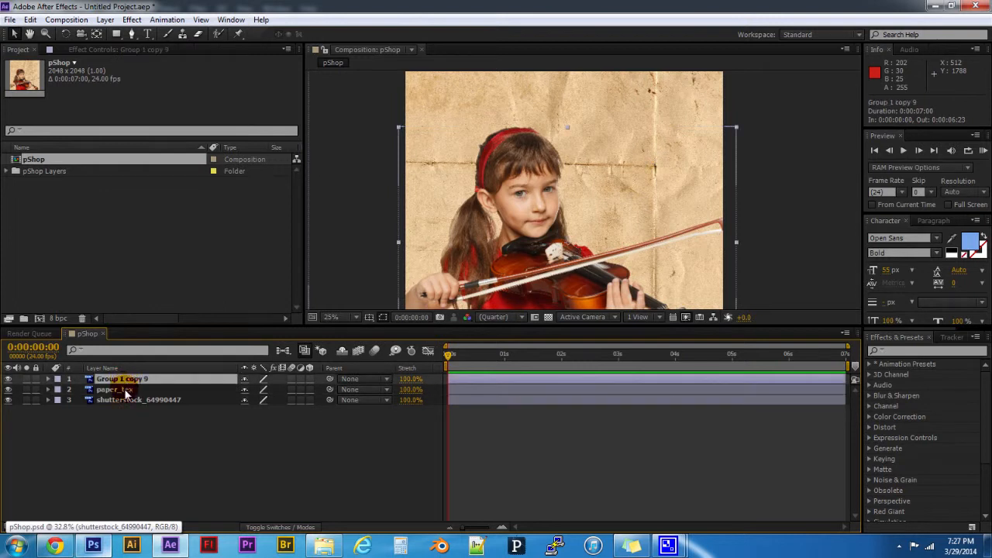
click(123, 390)
click(122, 400)
click(132, 429)
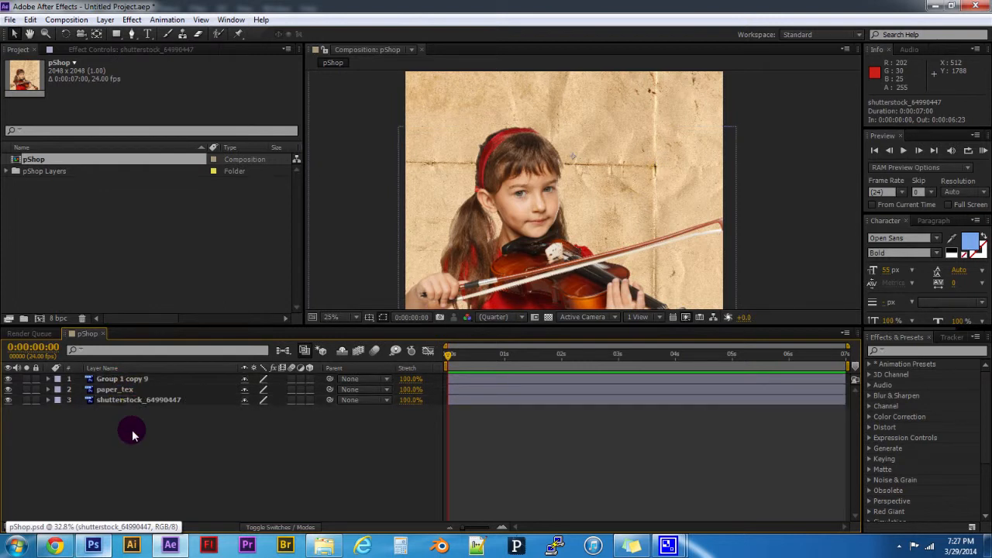
click(134, 392)
click(134, 378)
click(134, 389)
click(135, 399)
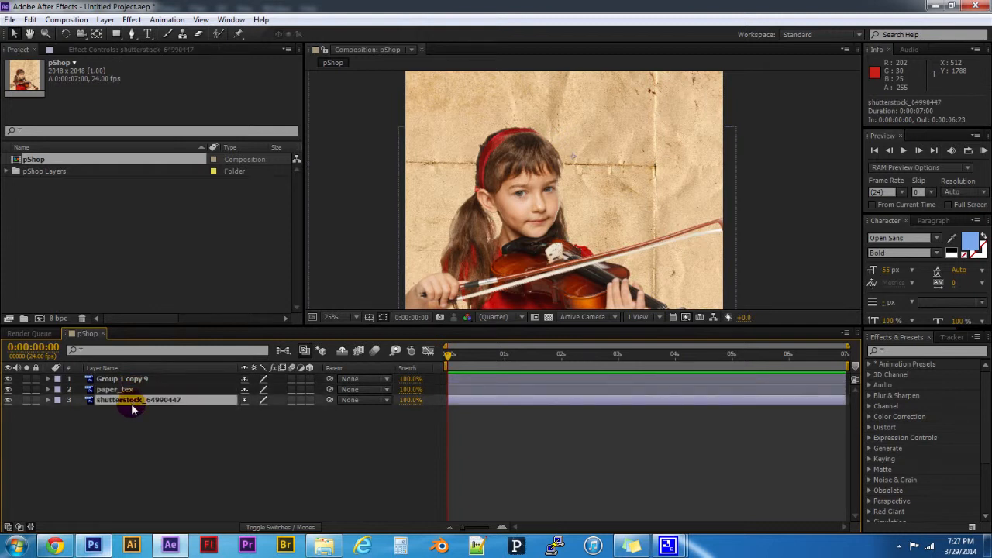
Change the pShop composition's frame size to 1280 px wide and 720 px high
key(ctrl+k)
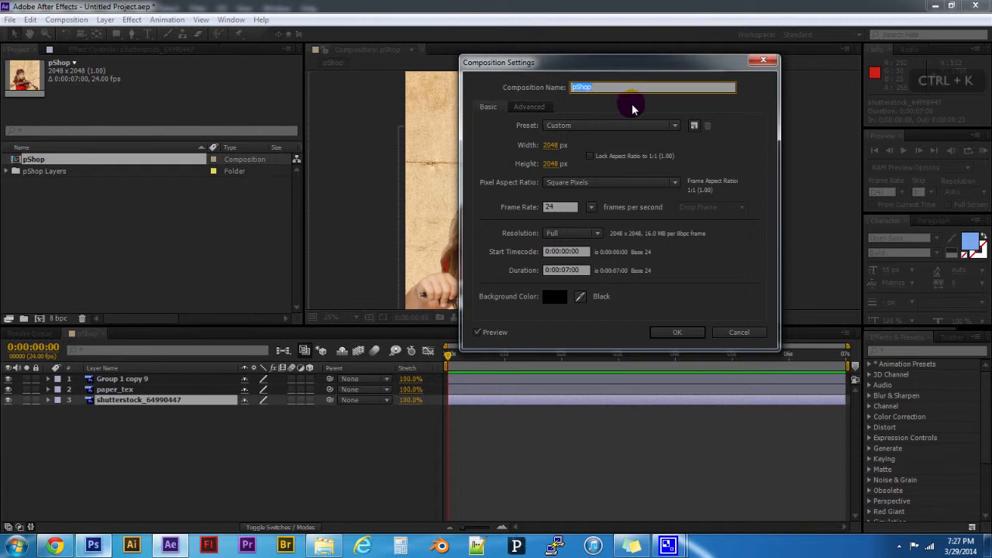
click(552, 146)
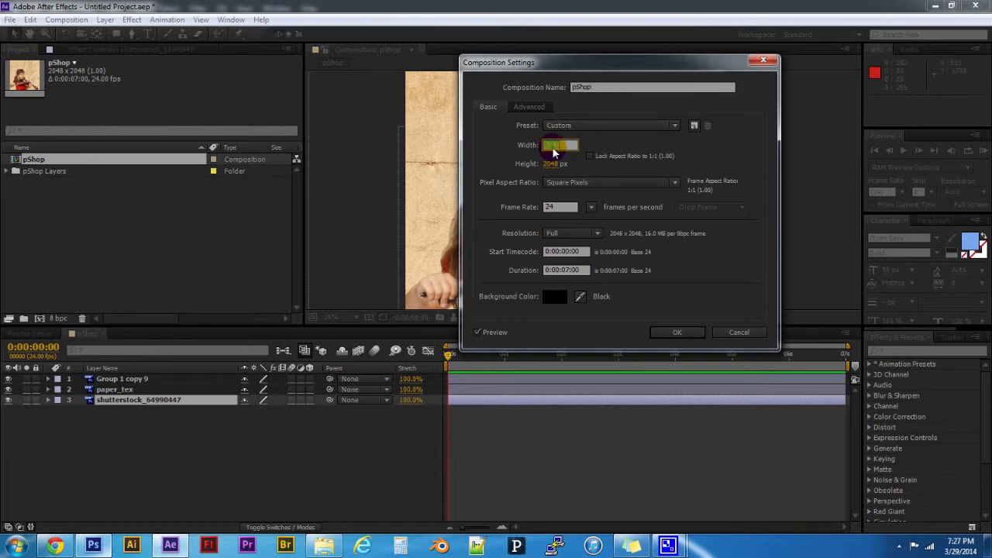
text(1280)
key(Tab)
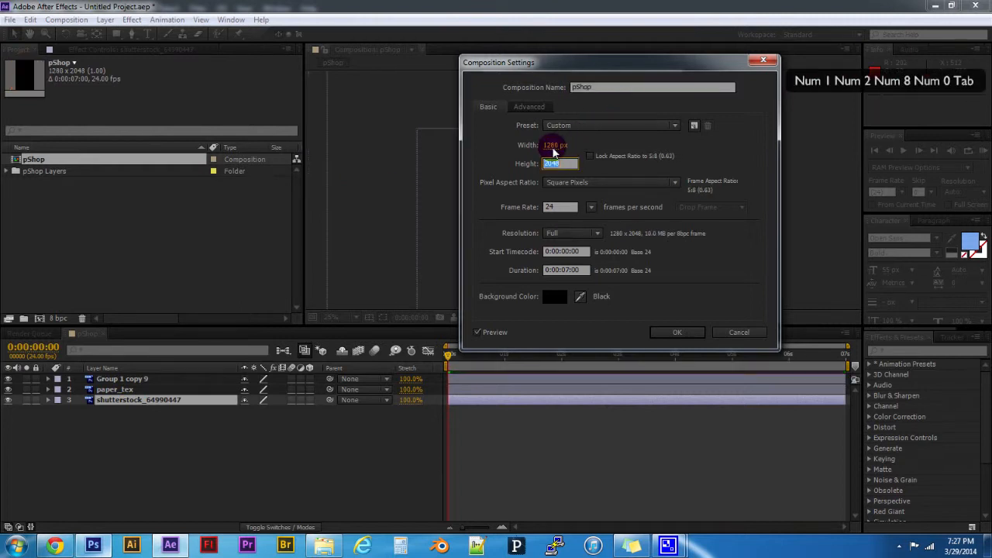
text(720)
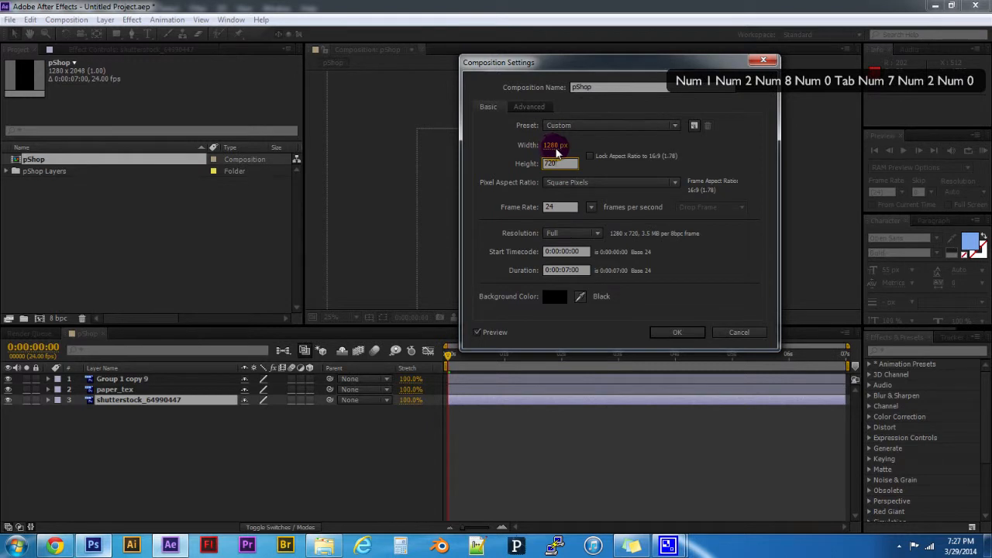
click(692, 333)
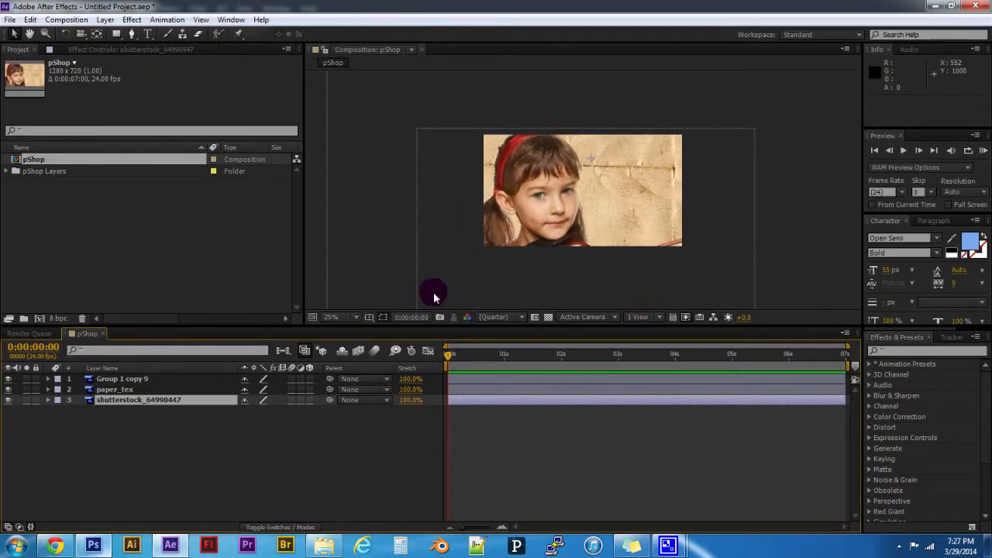
Scale all three layers together to 52% and shift them so the paper texture covers the frame
click(124, 379)
shift+click(130, 401)
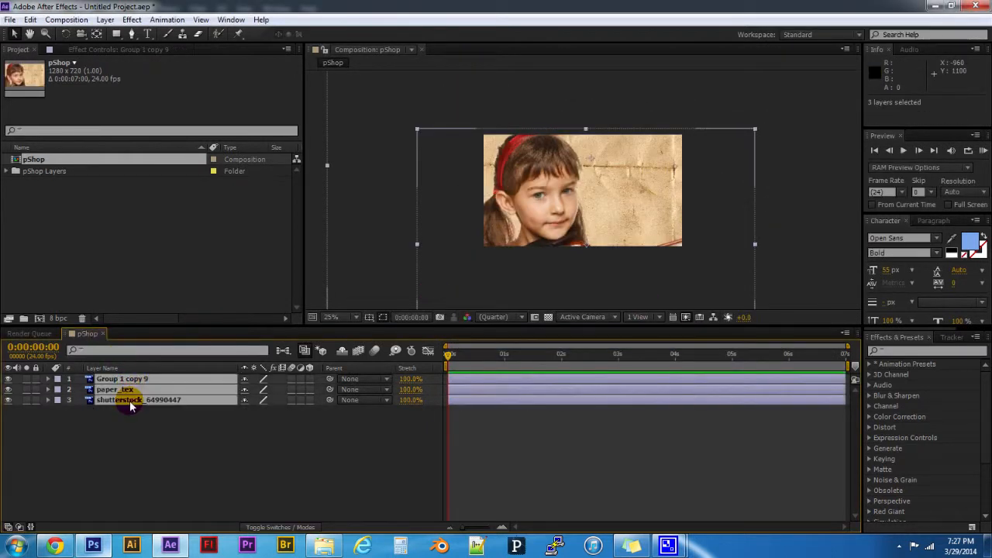
key(s)
drag(264, 389, 240, 398)
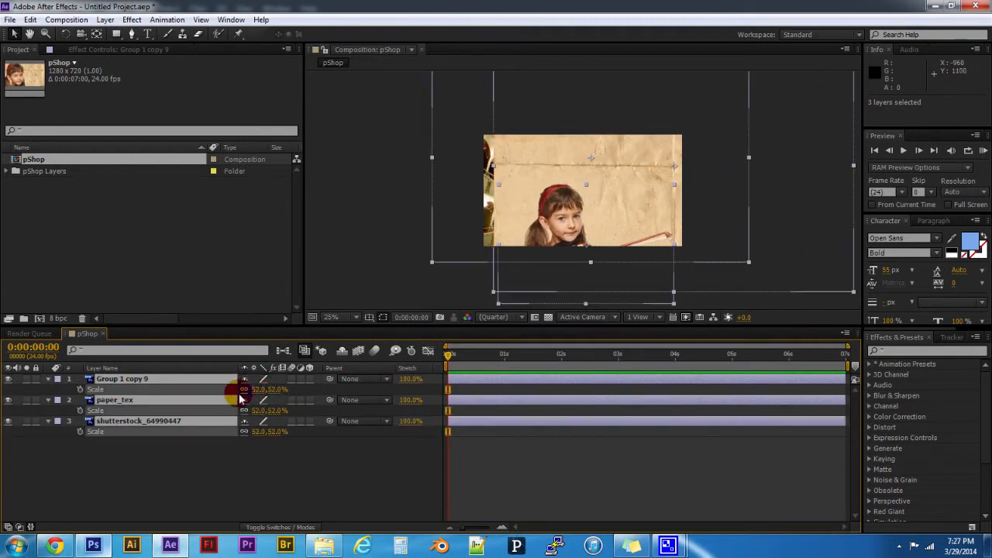
drag(504, 139, 462, 182)
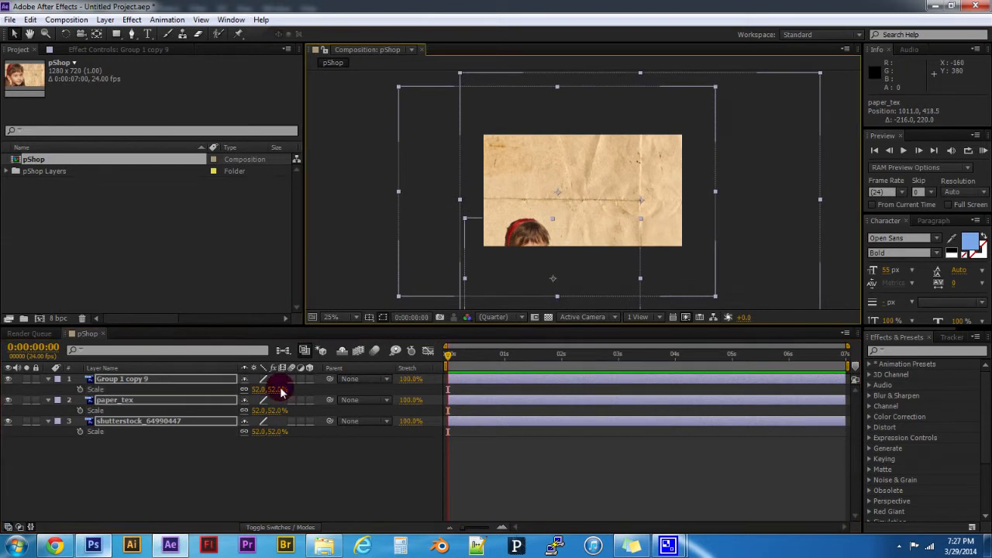
Reposition Group 1 copy 9 to about 642, 450 so the violinist fills the frame, and move paper_tex to about 859, 414.5
click(114, 474)
drag(554, 224, 571, 164)
click(122, 402)
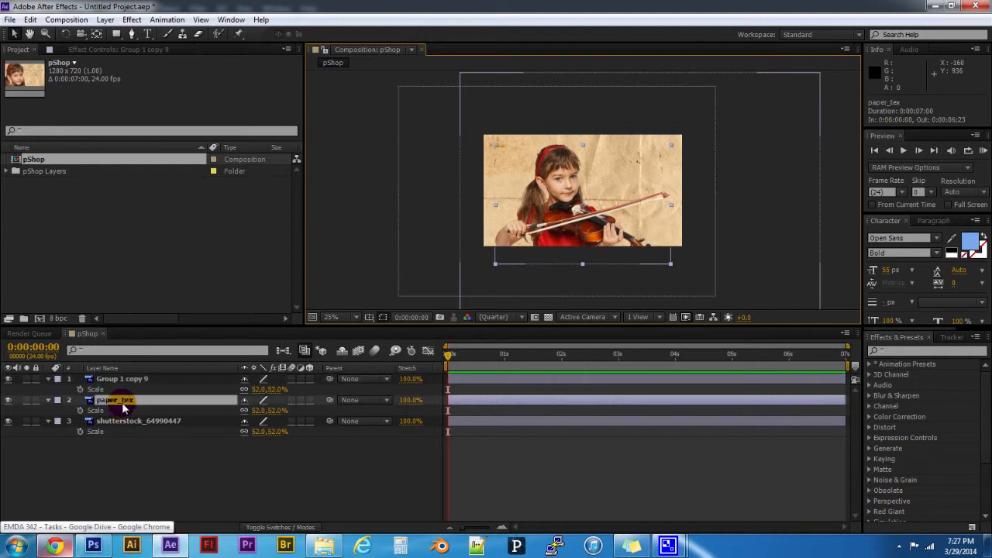
drag(629, 163, 597, 163)
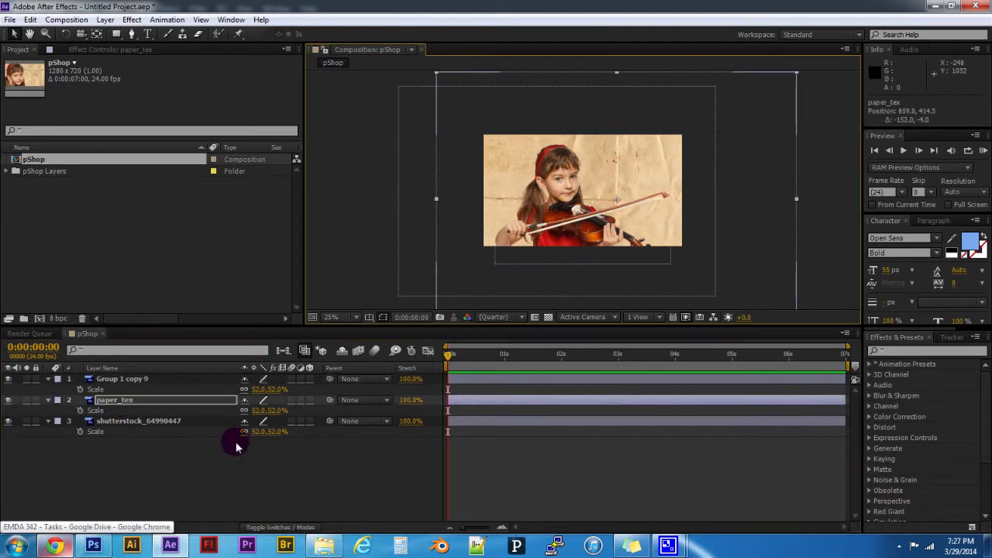
Move shutterstock_64990447 to about 615.5, 324 and, viewing it alone, scale it to 40%
click(174, 421)
drag(713, 124, 735, 117)
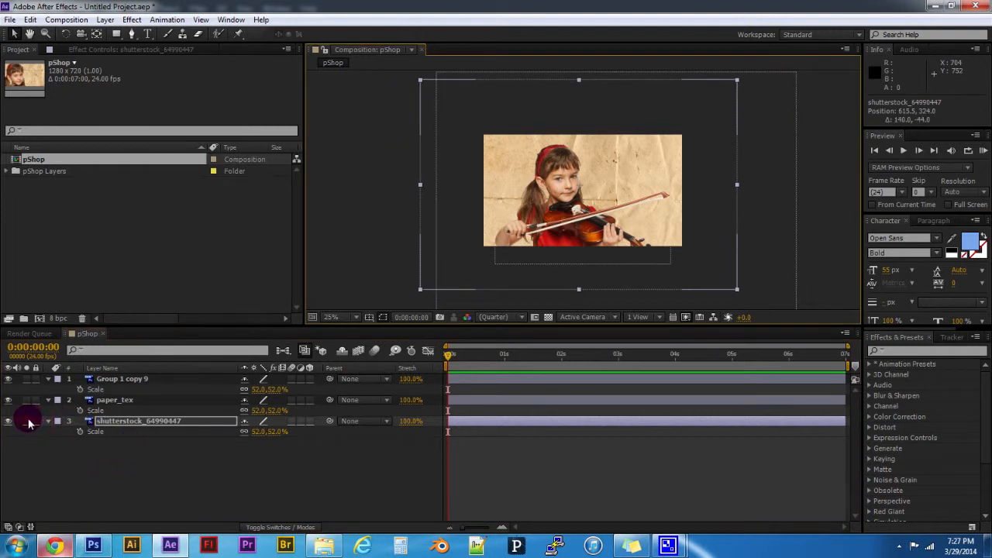
click(27, 421)
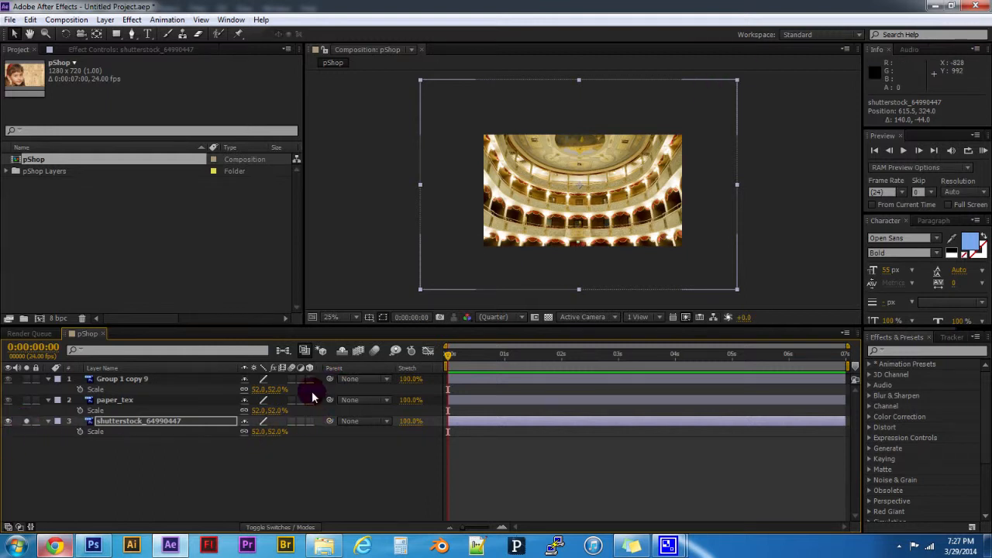
mouse_move(259, 432)
mouse_down()
mouse_move(239, 434)
mouse_move(256, 432)
mouse_up()
click(353, 318)
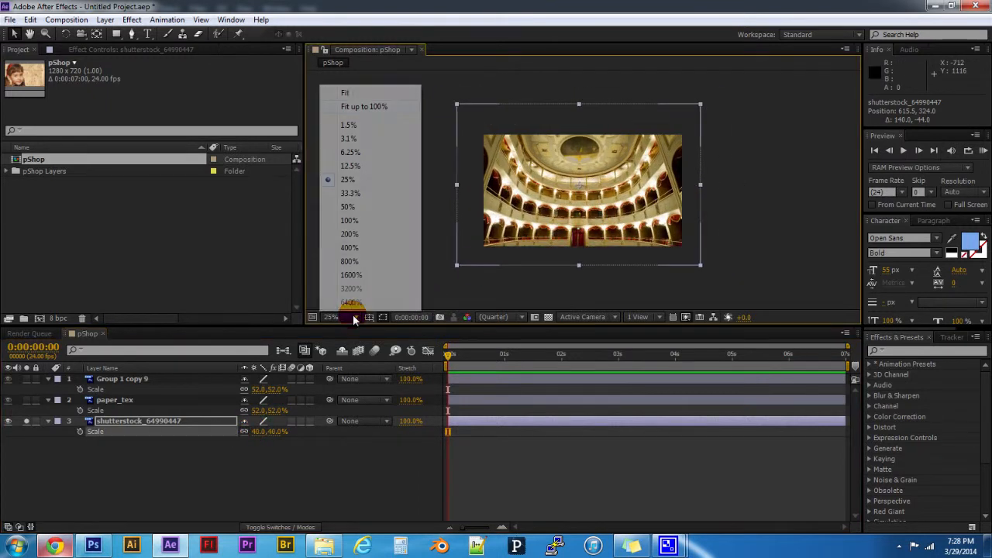
click(349, 193)
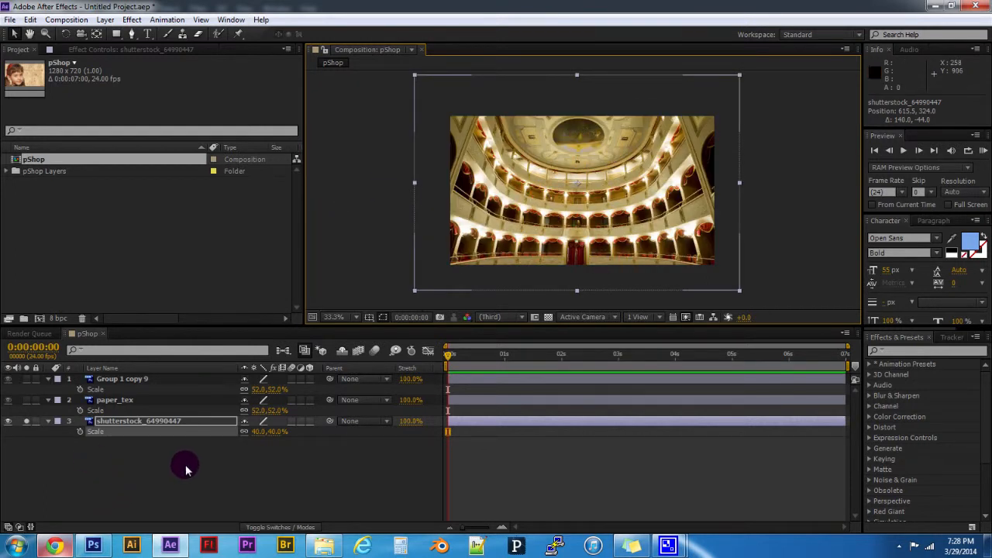
click(163, 456)
click(26, 421)
Check the contents of the Group 1 copy 9 layer on its own and rename the layer girl
click(109, 400)
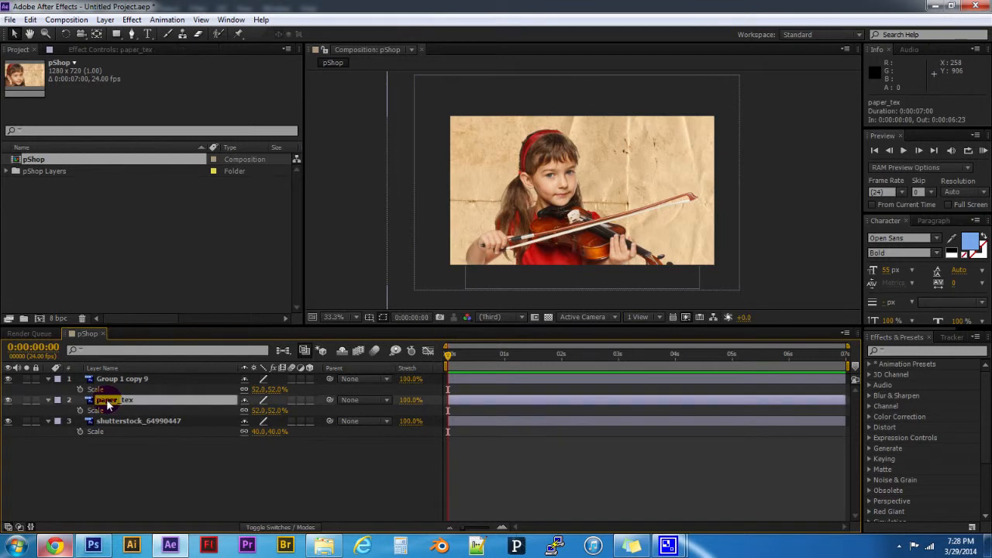
click(132, 379)
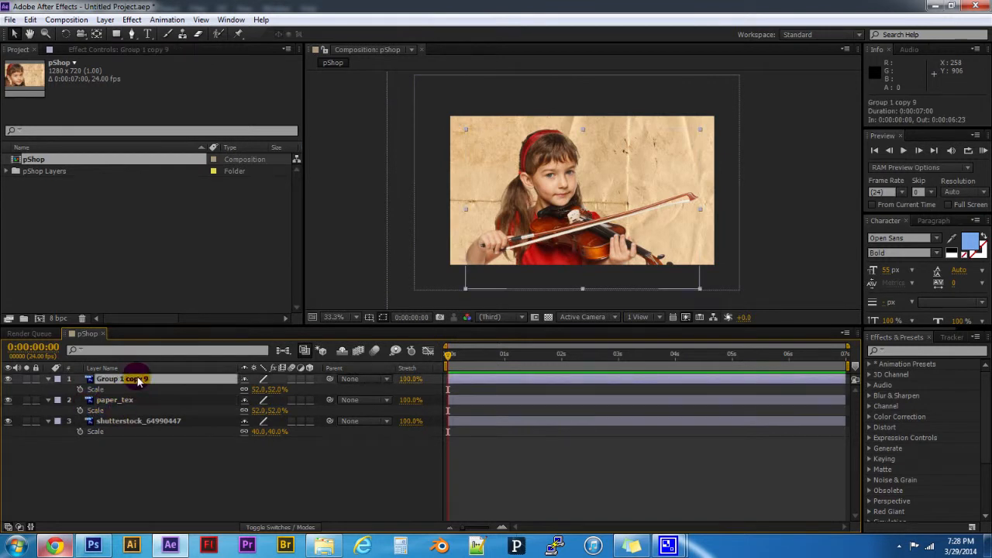
double_click(128, 382)
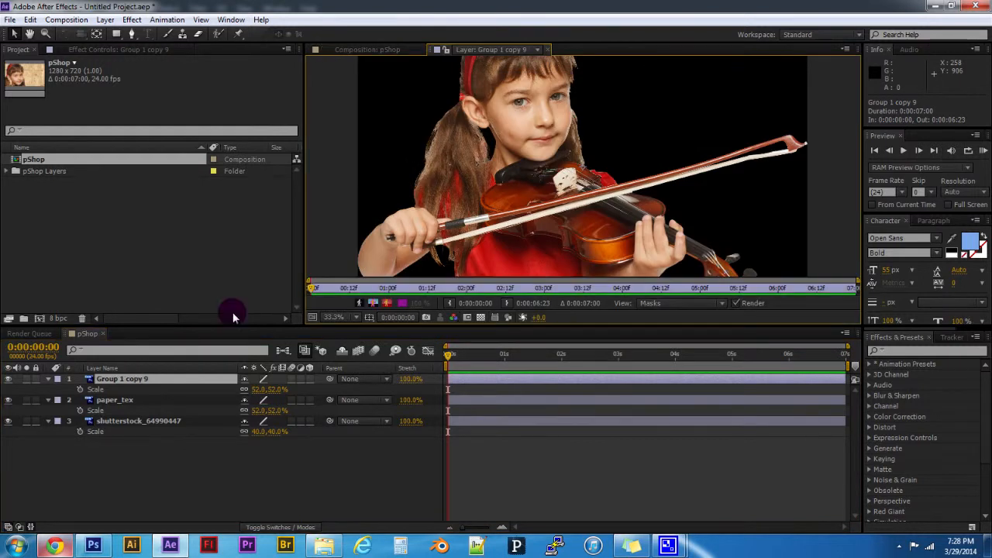
click(547, 51)
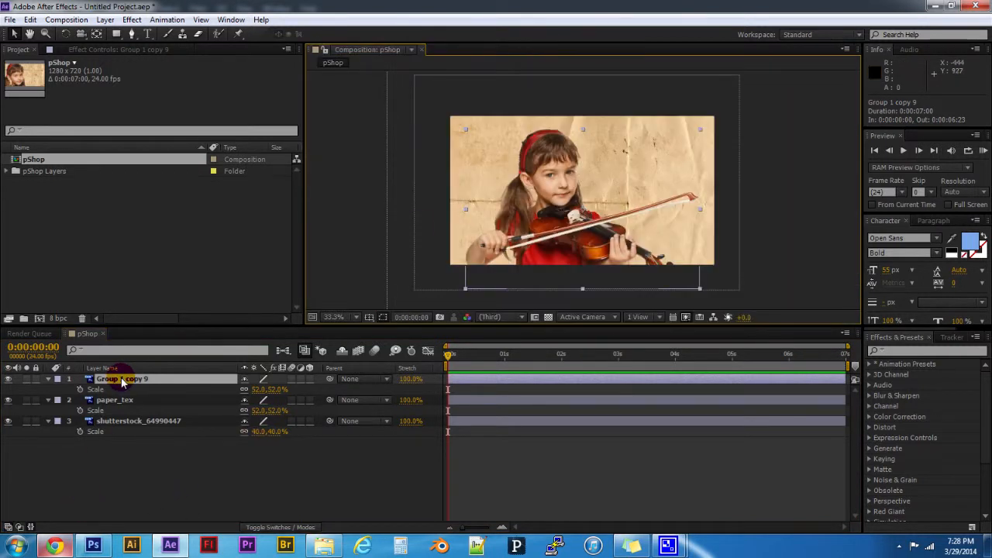
key(Return)
text(gi)
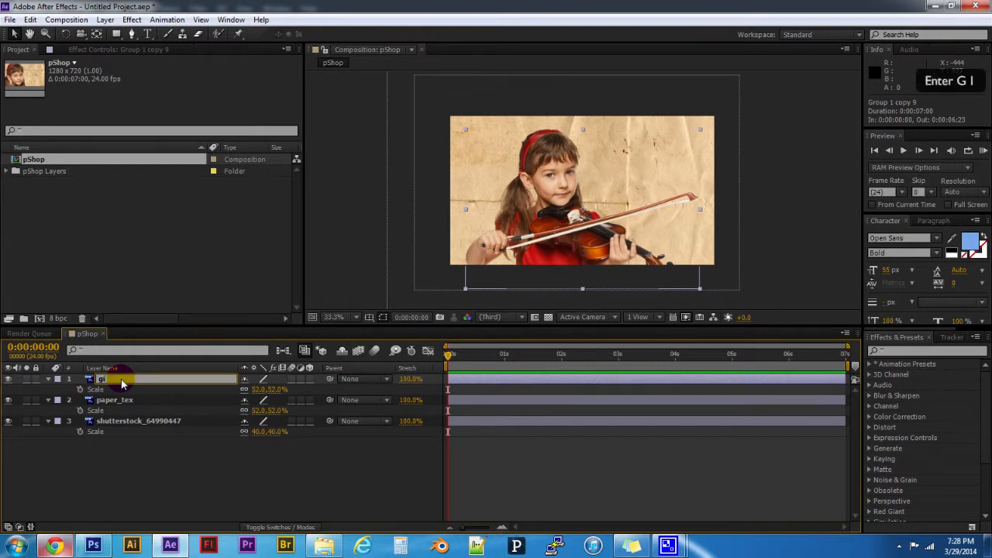
text(rl)
key(Return)
Rename the shutterstock_64990447 layer background
click(116, 399)
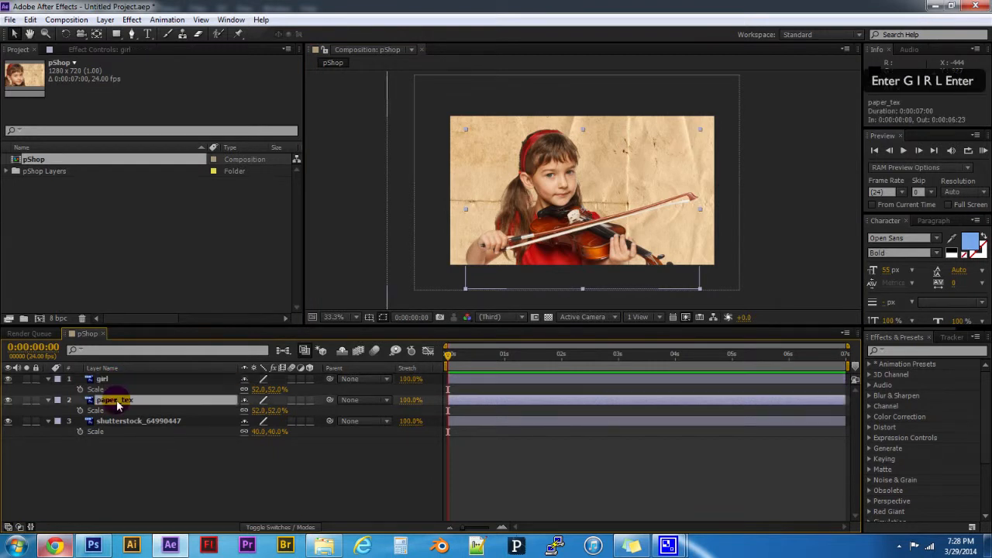
click(116, 419)
key(Return)
text(background)
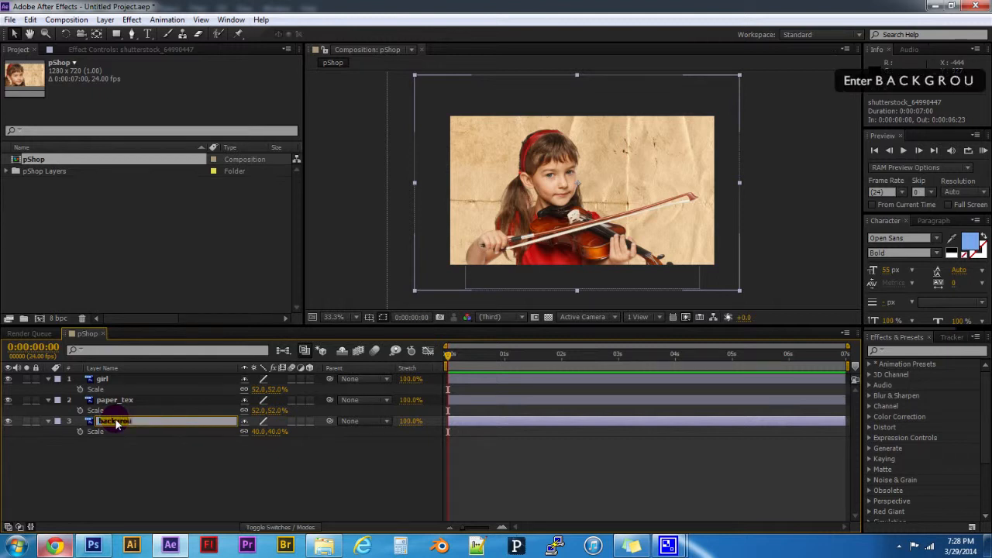
key(Return)
click(140, 480)
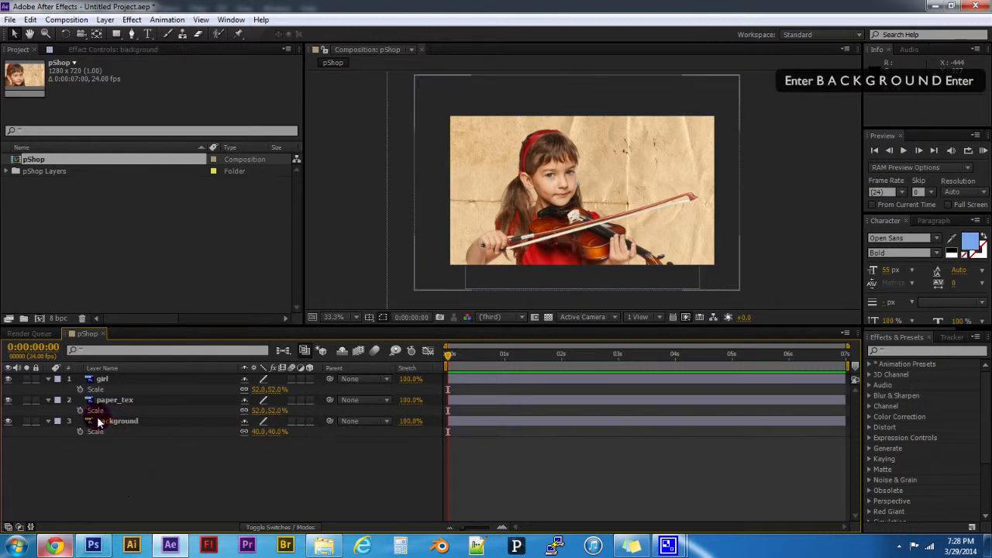
Add a Scale keyframe to the girl layer at 0:00:06:00
click(120, 399)
click(103, 368)
click(104, 368)
click(108, 377)
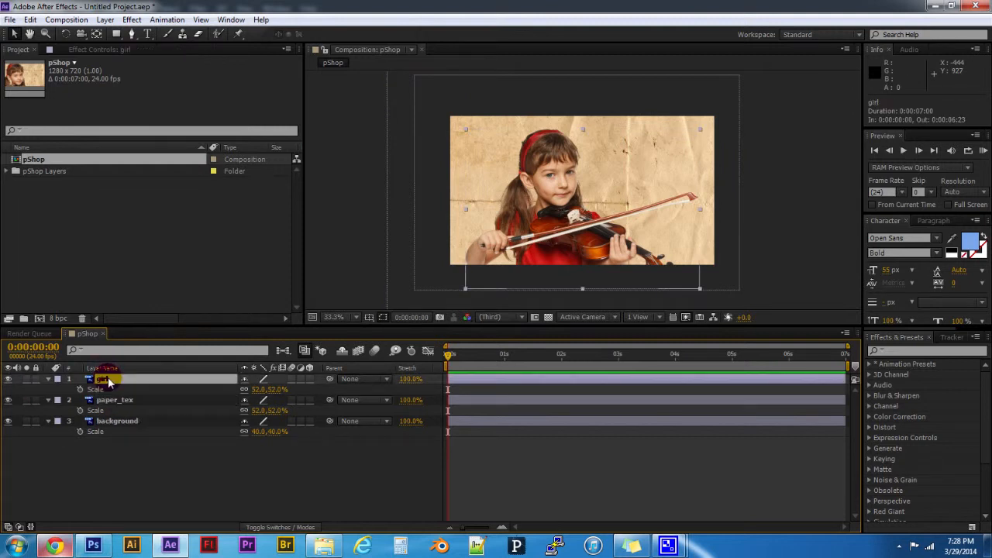
drag(450, 354, 778, 361)
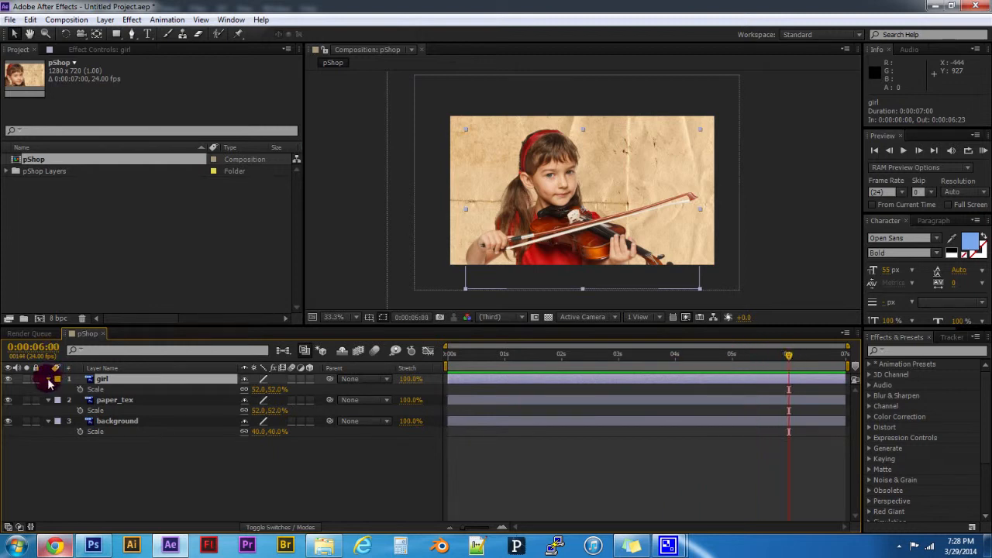
click(80, 389)
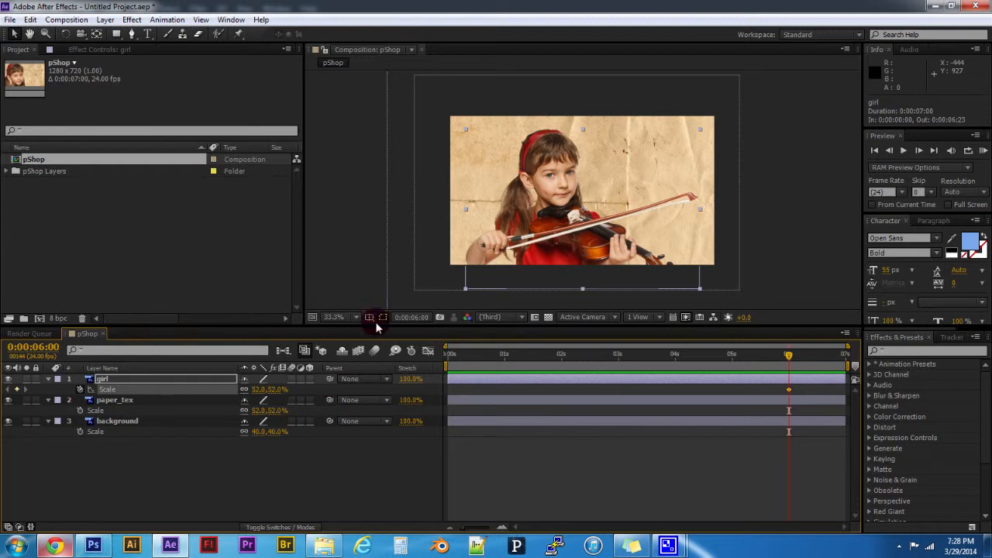
Set the girl layer's Scale to 35% at 0:00:00:00 so it grows over time
drag(660, 358, 431, 362)
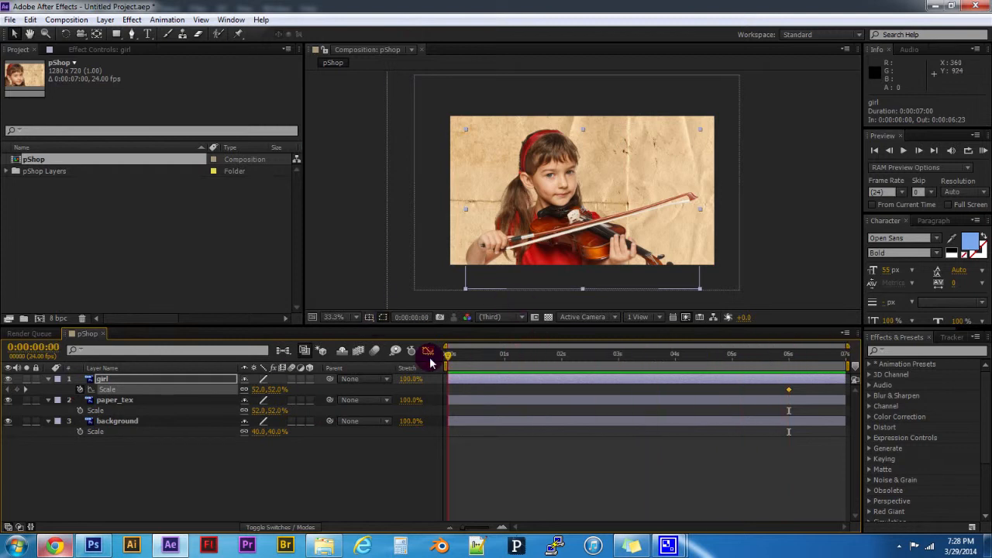
click(256, 389)
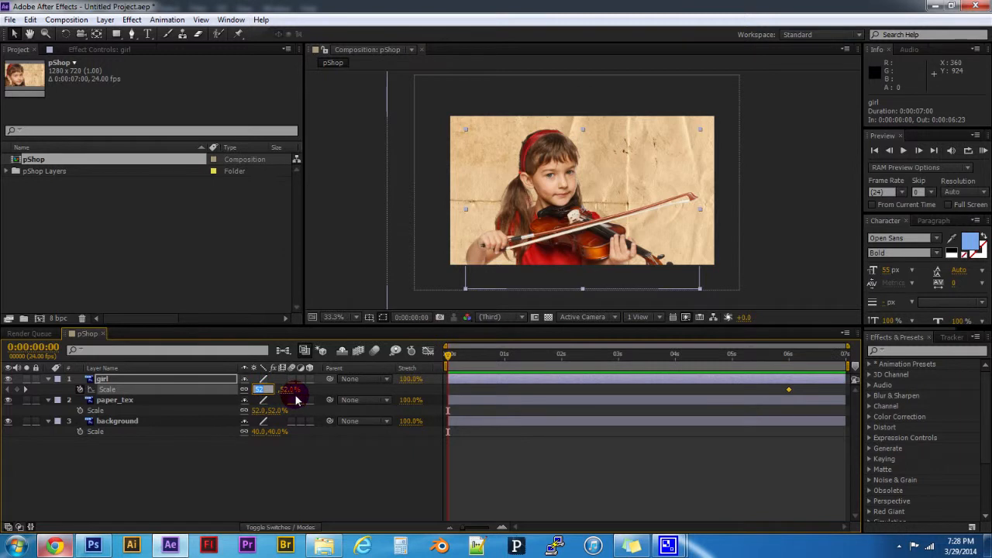
text(35)
key(KP_Enter)
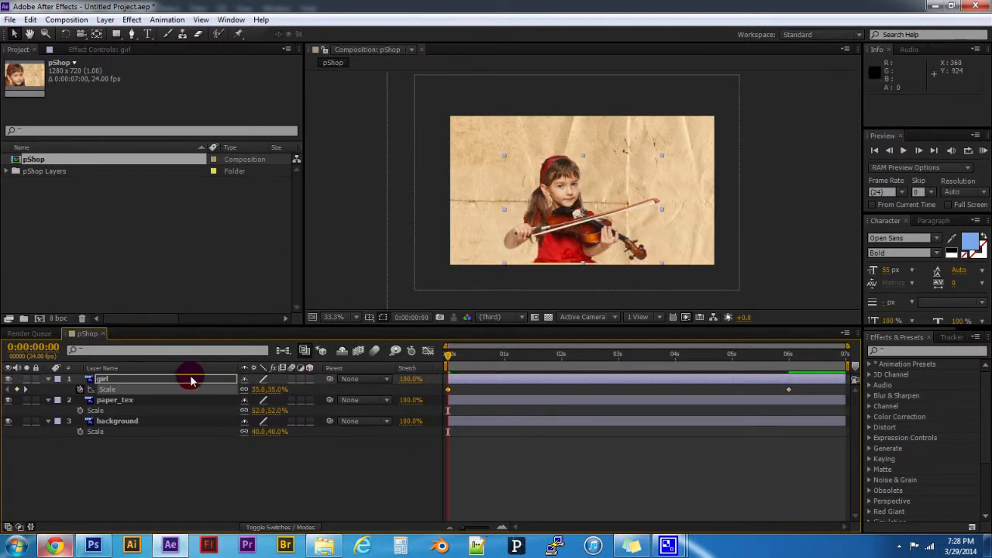
Add a Position keyframe to the girl layer at 0:00:00:00 and lower the layer to 642, 484
key(p)
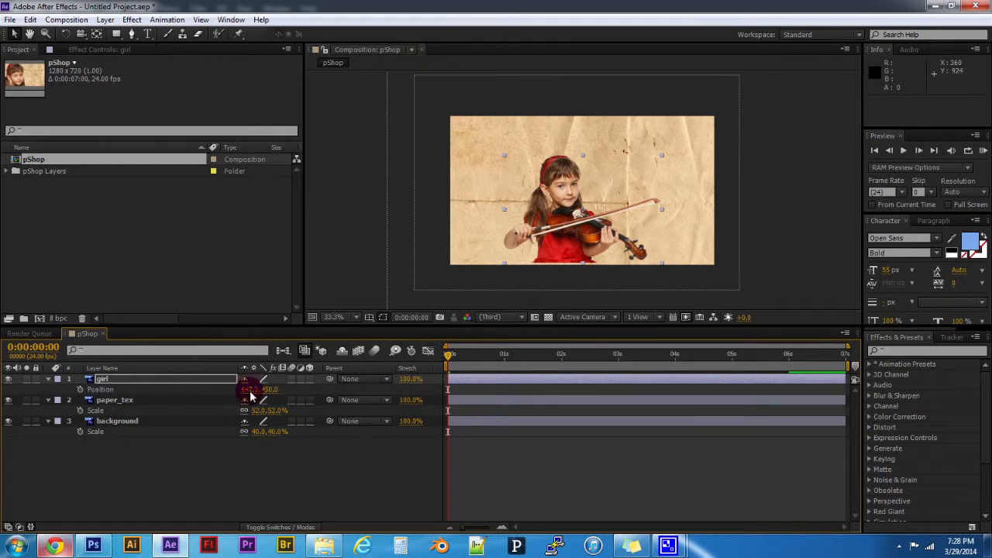
click(80, 390)
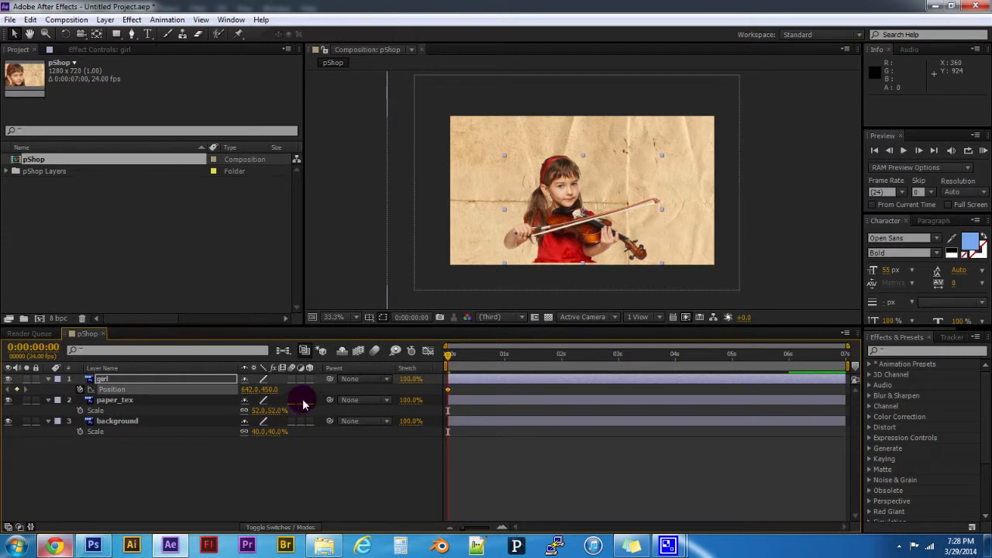
drag(275, 393, 288, 387)
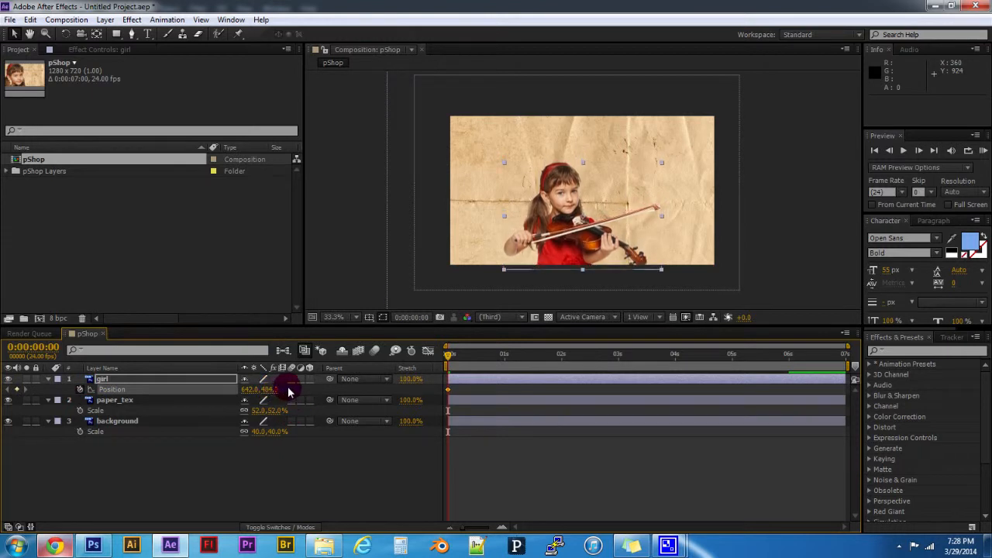
click(257, 474)
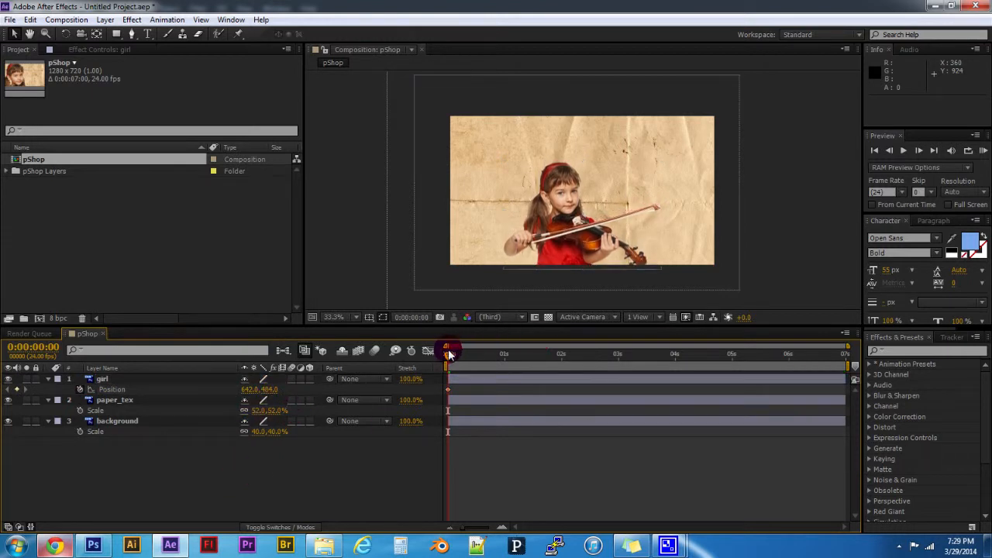
Reveal only the keyframed properties of the girl layer and select that layer
click(179, 382)
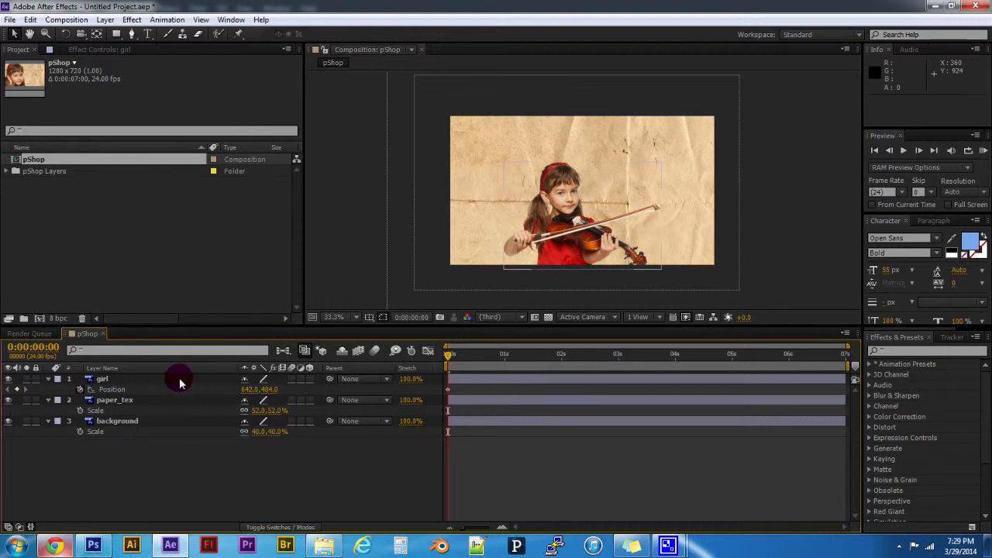
key(u)
key(u)
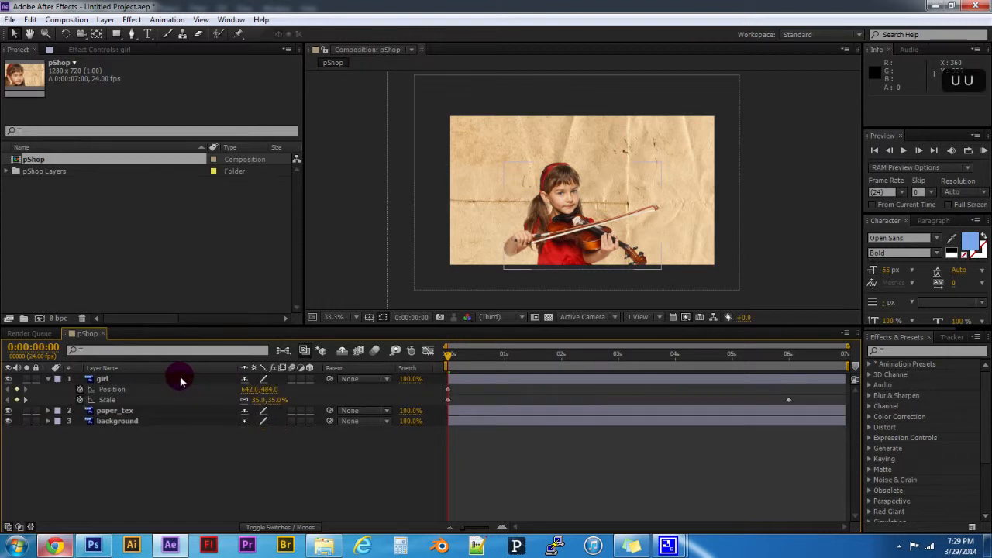
click(226, 380)
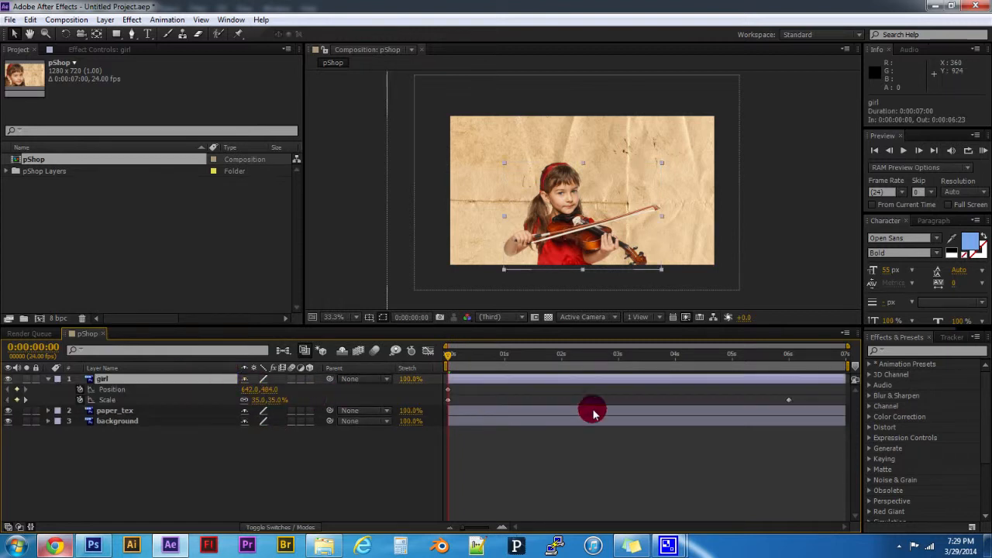
Raise the girl layer to position 642, 419 at 0:00:06:00, keyframing the move
drag(449, 354, 800, 381)
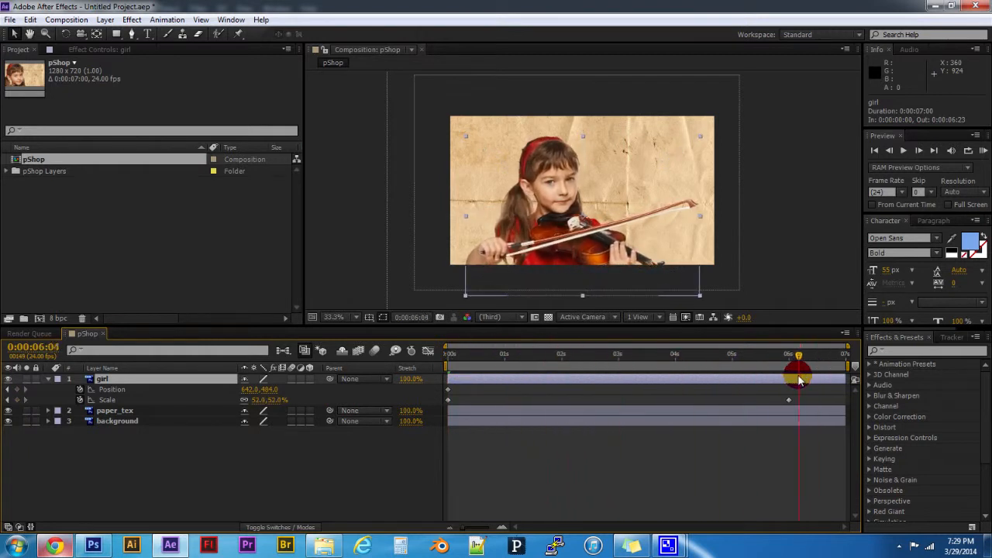
drag(266, 389, 220, 396)
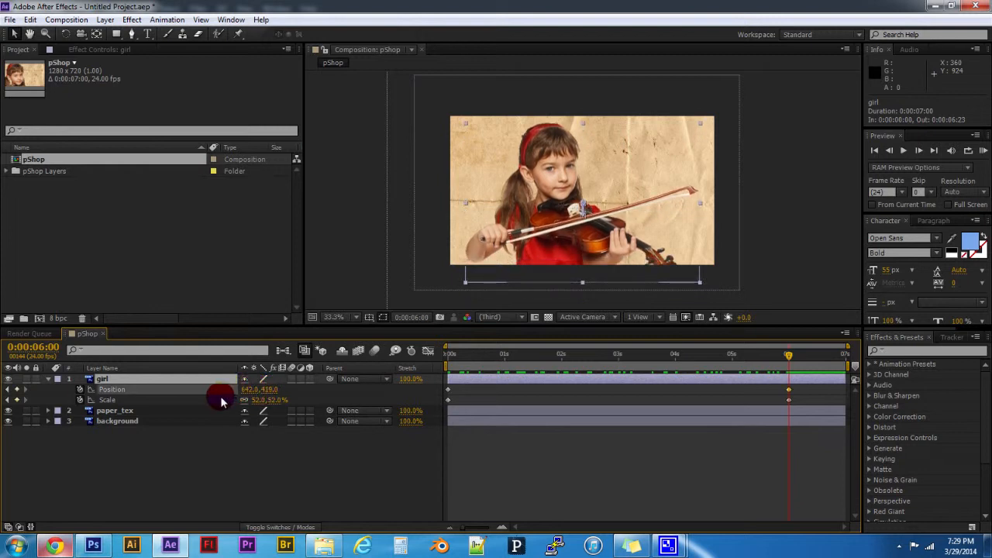
mouse_move(784, 361)
mouse_down()
mouse_move(376, 365)
mouse_move(764, 365)
mouse_move(789, 375)
mouse_up()
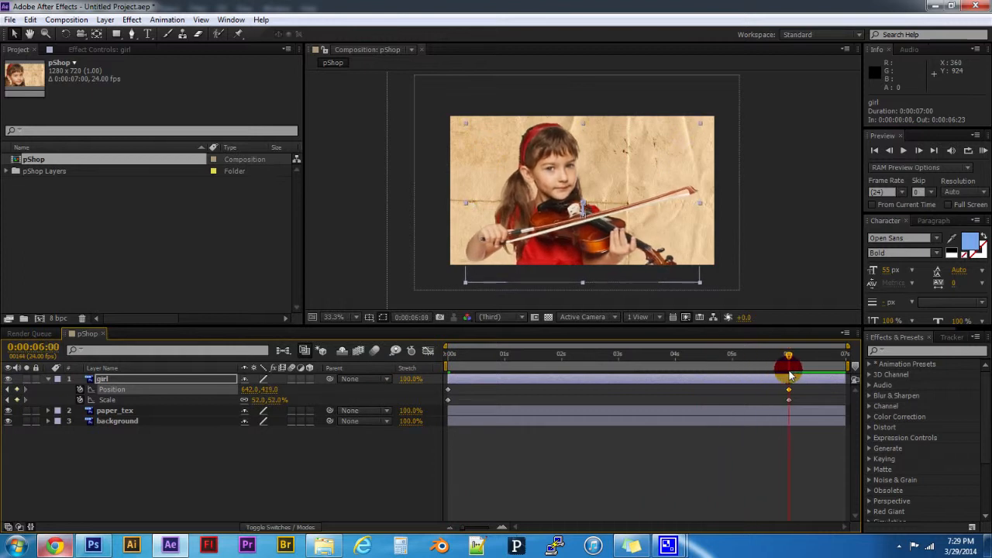
click(128, 483)
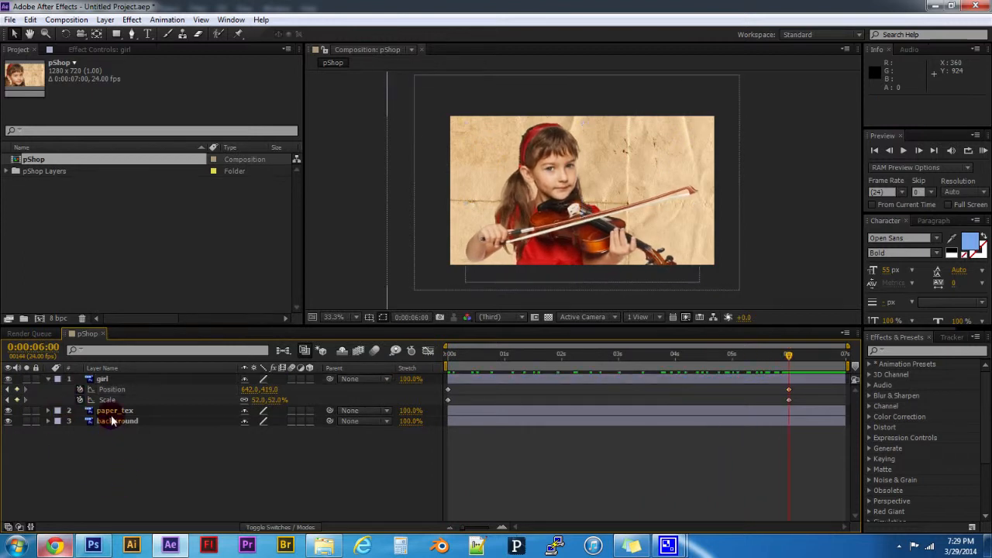
Add Opacity keyframes to the paper_tex layer at 0:00:06:00 and 0:00:03:00
click(110, 413)
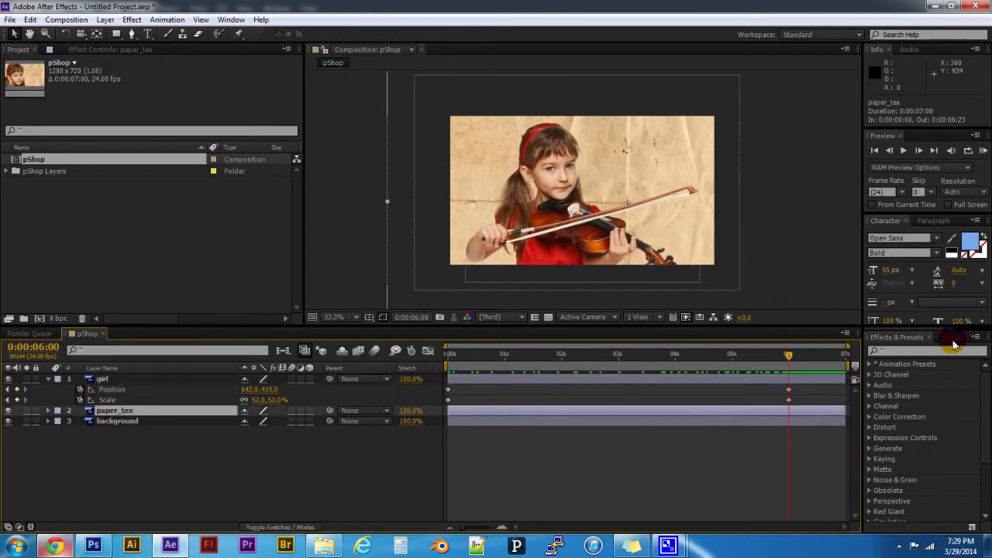
drag(788, 356, 796, 377)
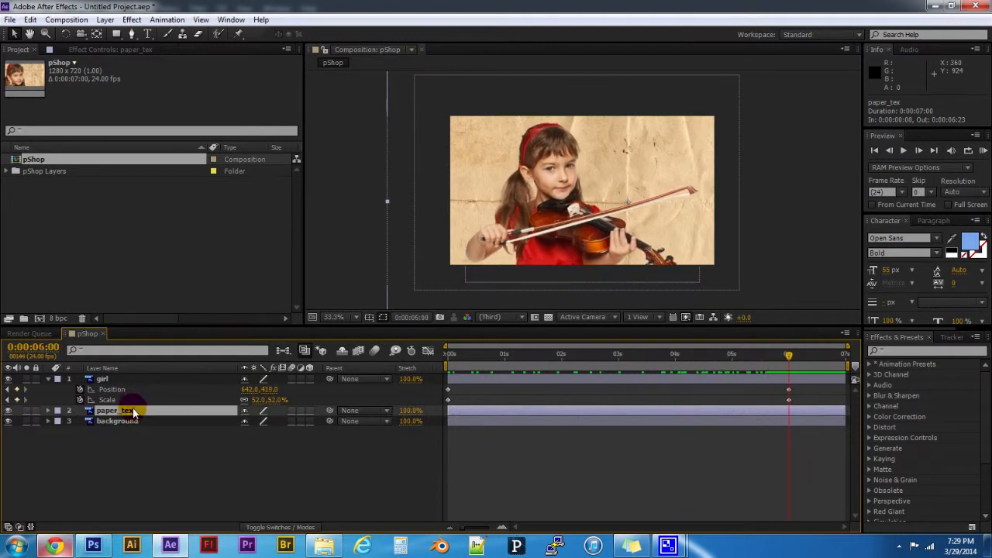
key(t)
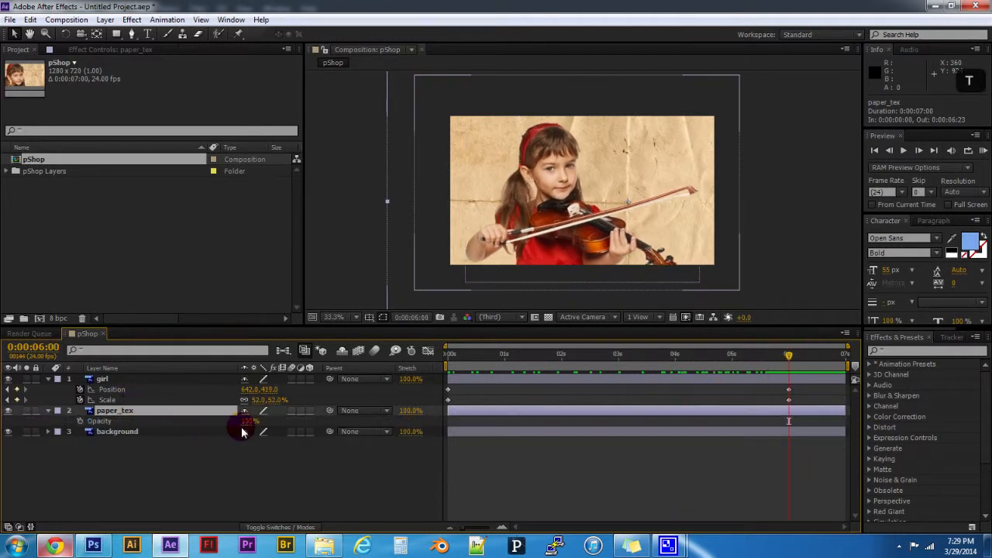
click(80, 423)
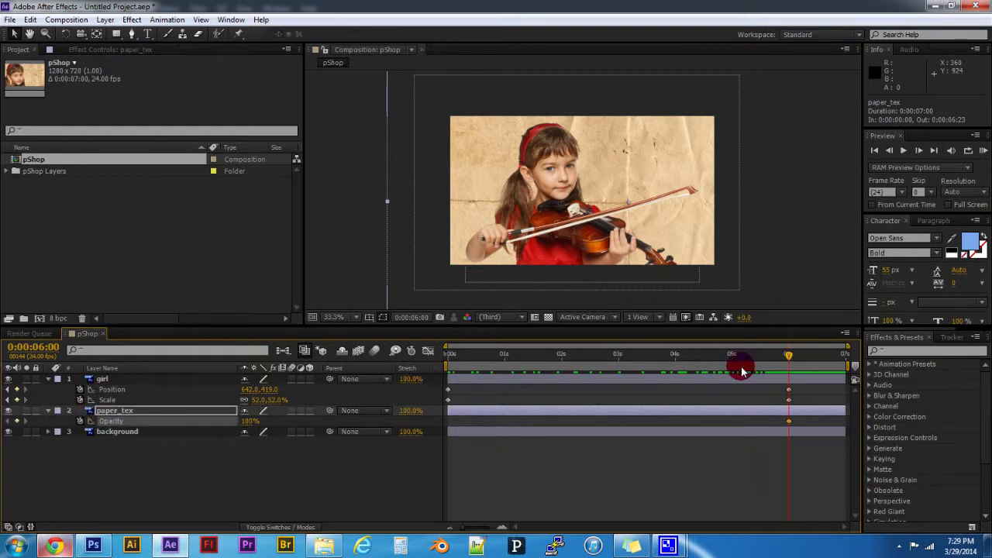
drag(764, 354, 619, 367)
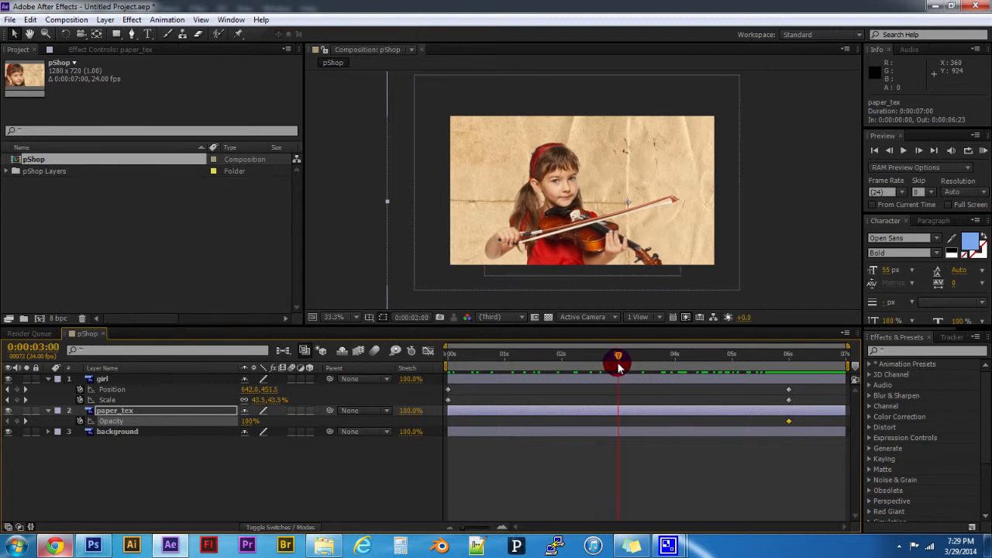
right_click(234, 420)
click(277, 337)
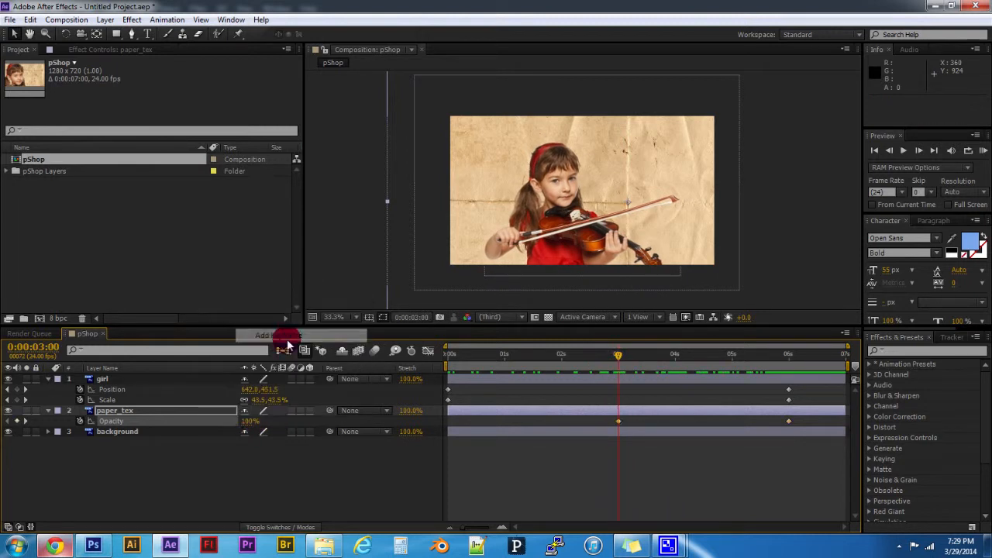
Set the paper_tex layer's Opacity to 0% at 0:00:06:00 so the paper fades out
drag(653, 356, 788, 355)
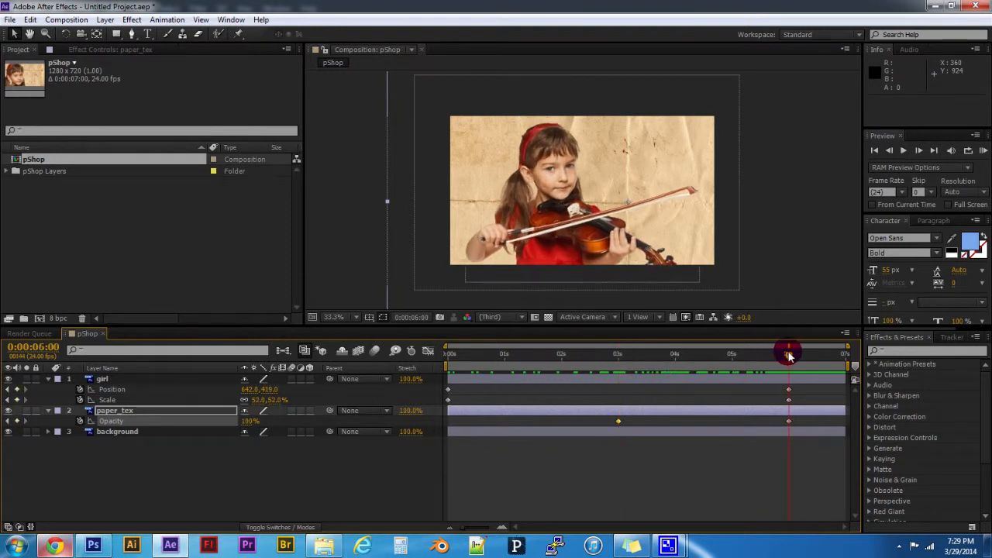
click(271, 420)
click(252, 421)
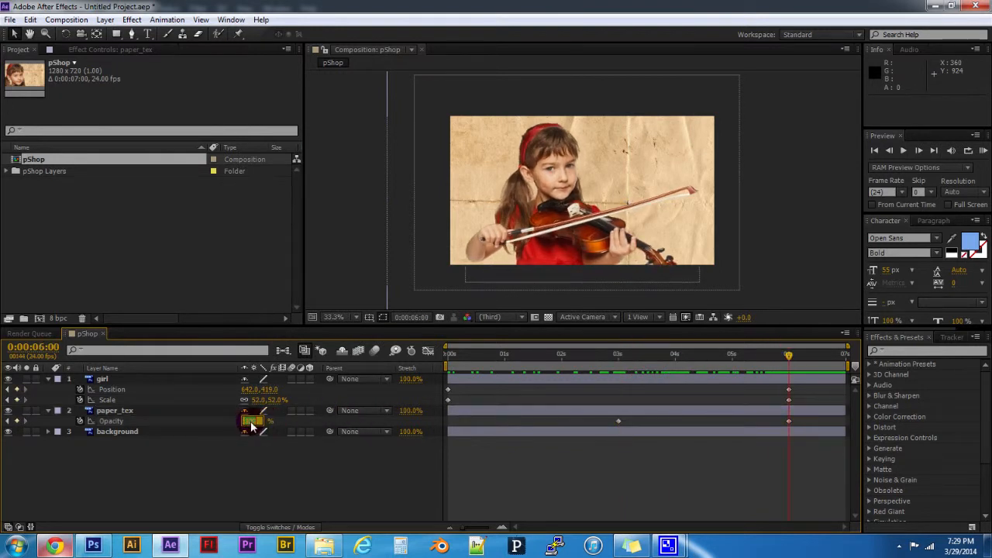
text(0)
key(KP_Enter)
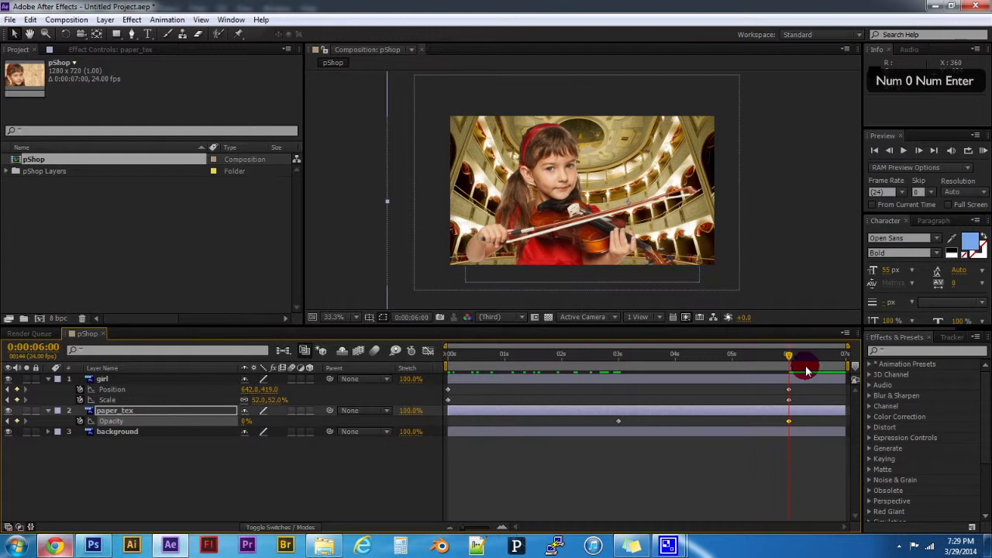
mouse_move(774, 354)
mouse_down()
mouse_move(454, 354)
mouse_move(672, 364)
mouse_move(787, 356)
mouse_up()
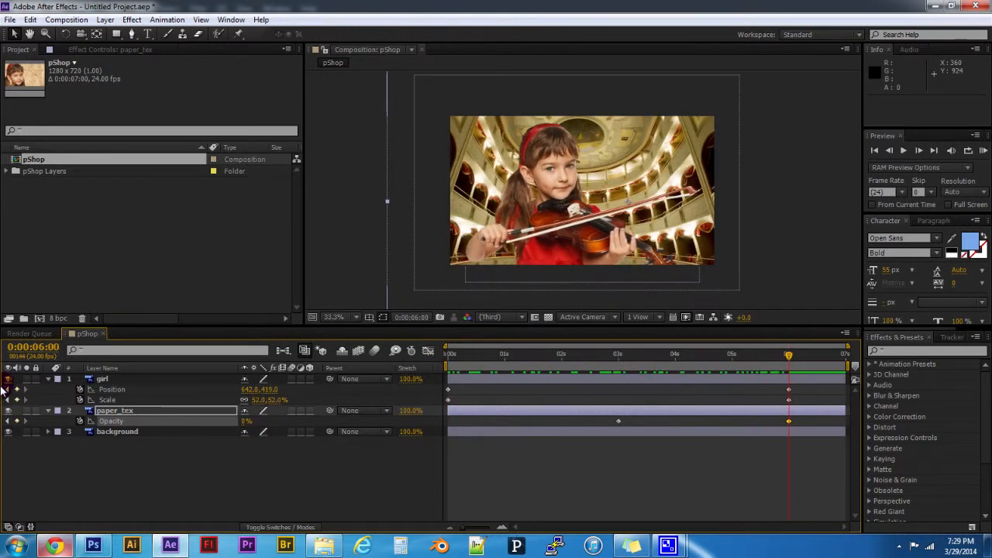
Add a Scale keyframe to the background layer at 0:00:06:00 and set its Scale to 49% at 0:00:03:00
click(104, 431)
key(s)
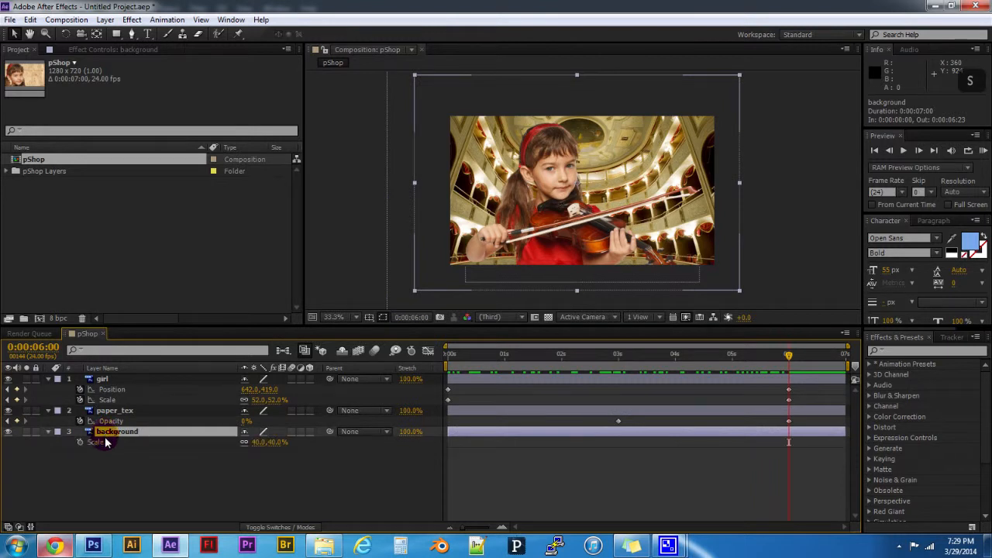
click(80, 442)
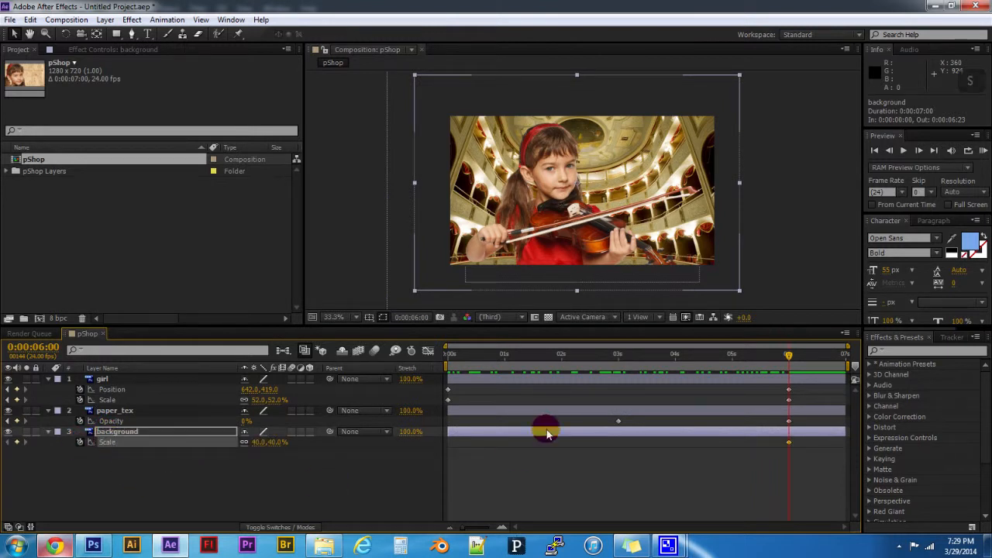
drag(771, 357, 617, 354)
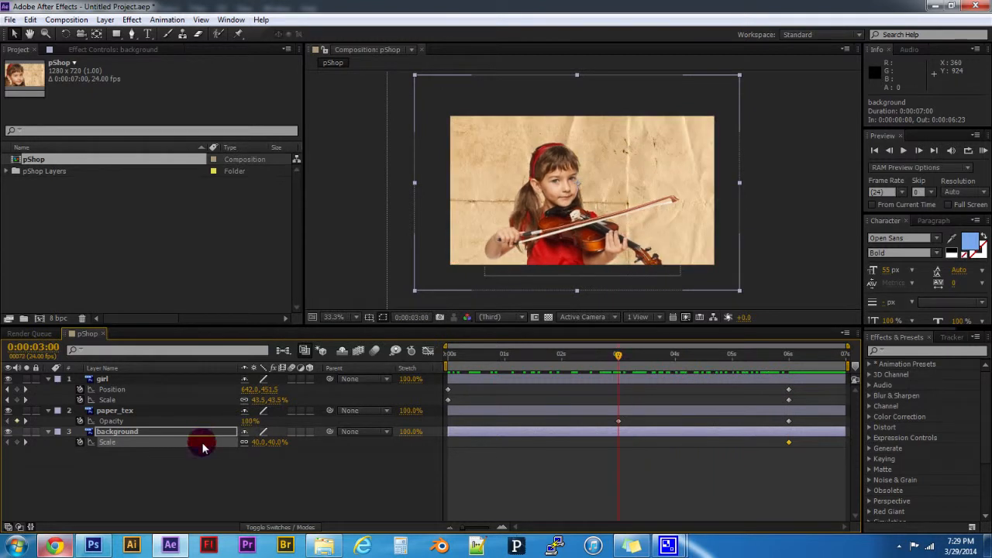
drag(263, 445, 320, 436)
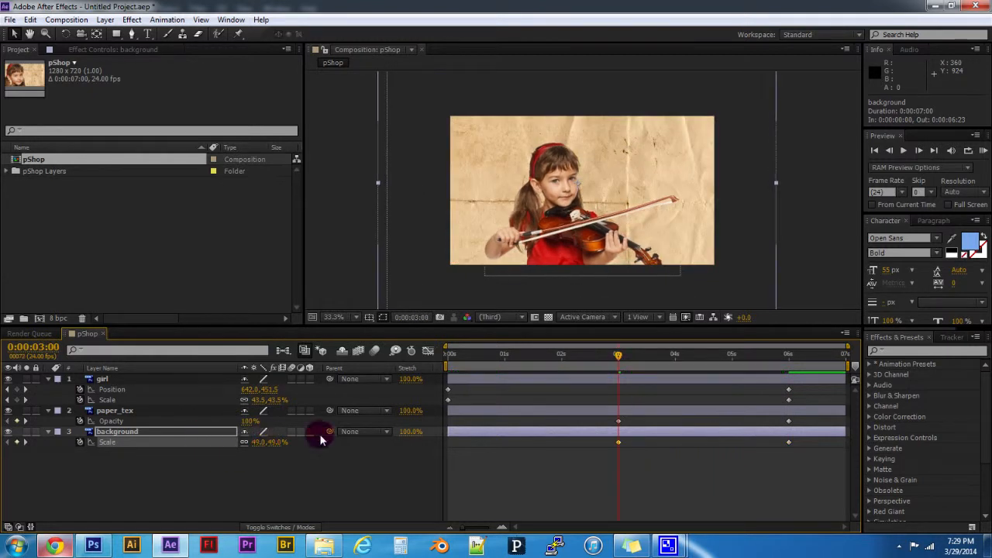
Check the complete animation with a RAM preview, stop playback and deselect the background layer
drag(618, 357, 815, 388)
click(983, 150)
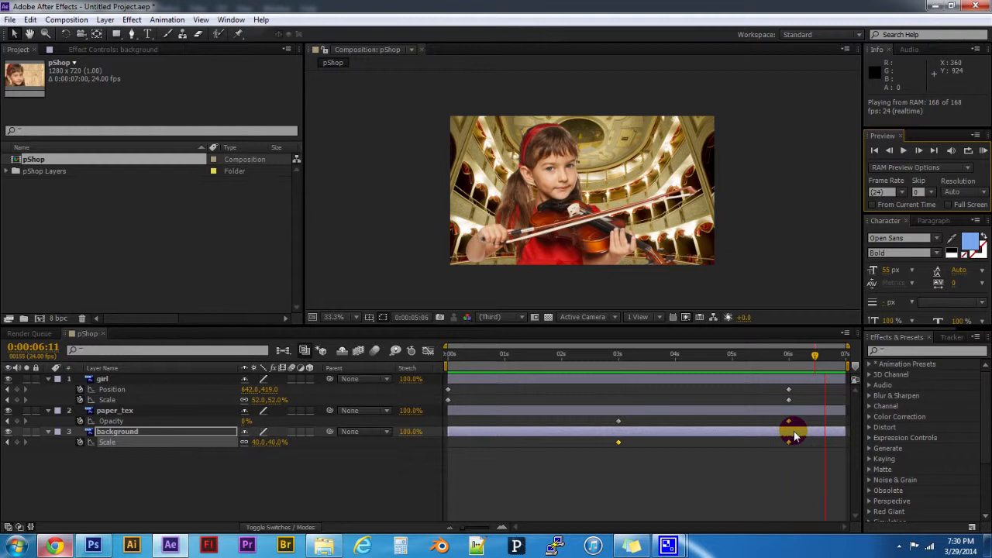
key(space)
click(126, 468)
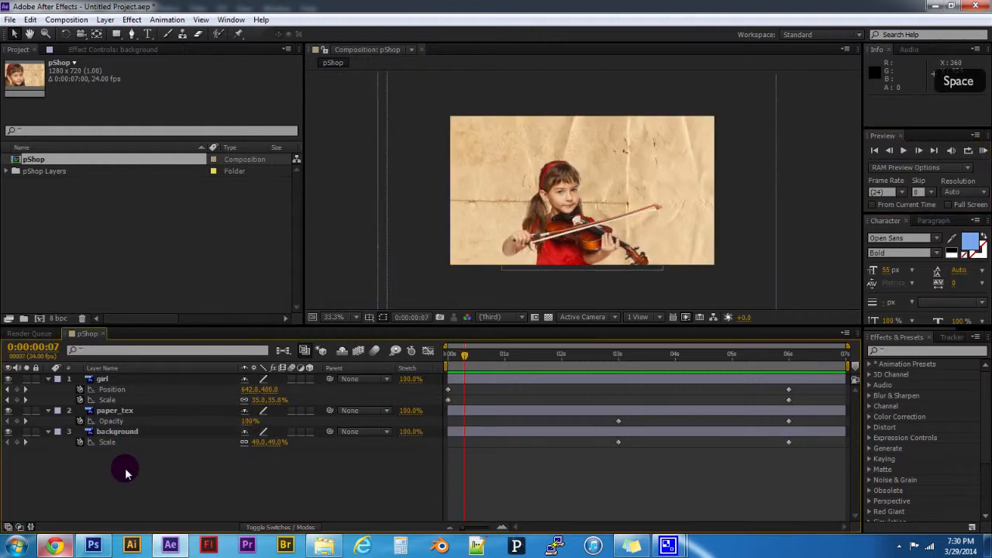